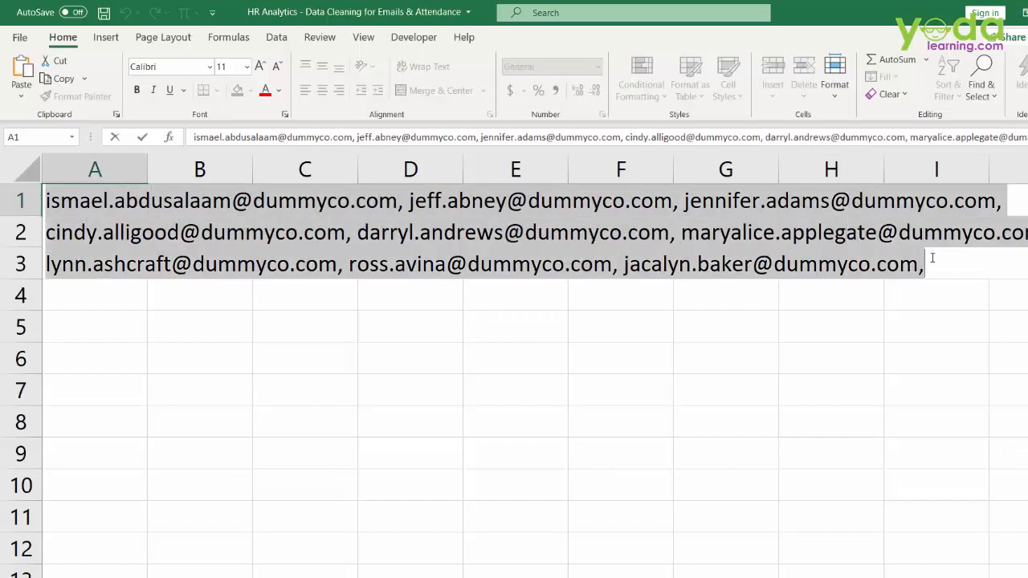
- Inspect the commas separating the emails in A1, then return to A1 and show the Data tab
click(273, 321)
double_click(109, 202)
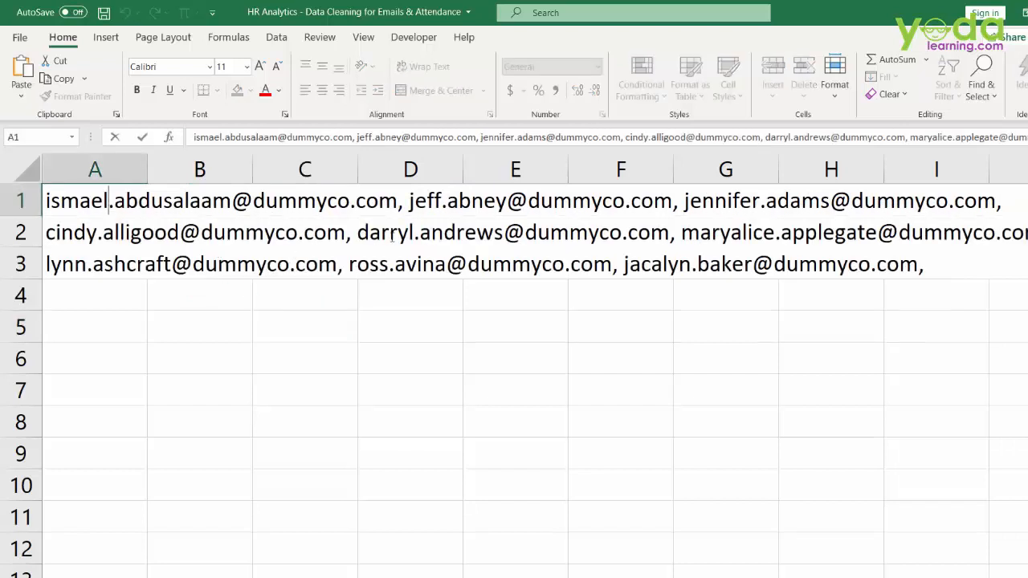
drag(406, 203, 397, 204)
drag(679, 206, 672, 205)
click(487, 344)
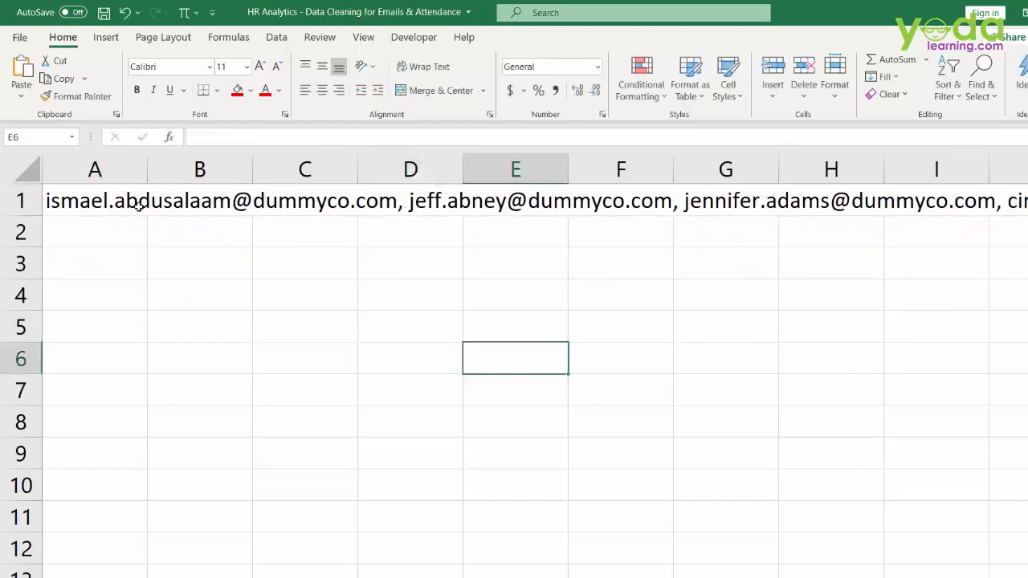
key(ctrl+Home)
click(276, 38)
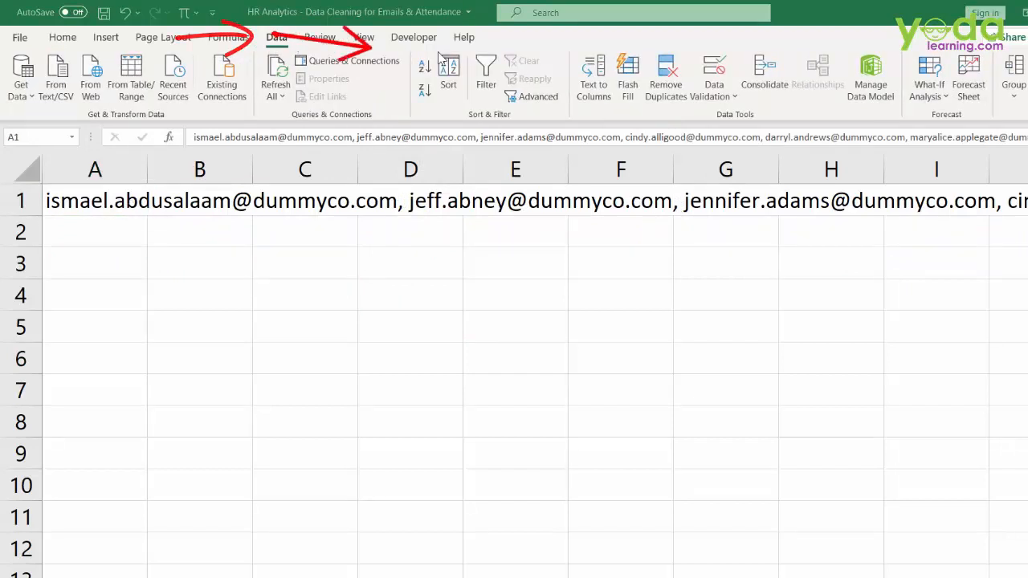
- Split A1's email list into columns using Text to Columns, Delimited by Comma
click(587, 90)
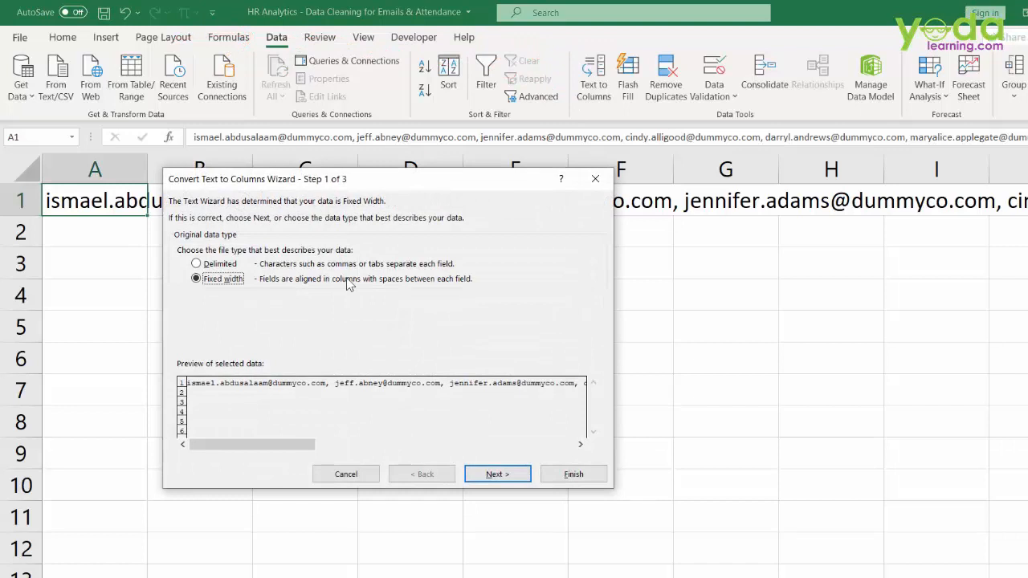
click(220, 265)
click(498, 475)
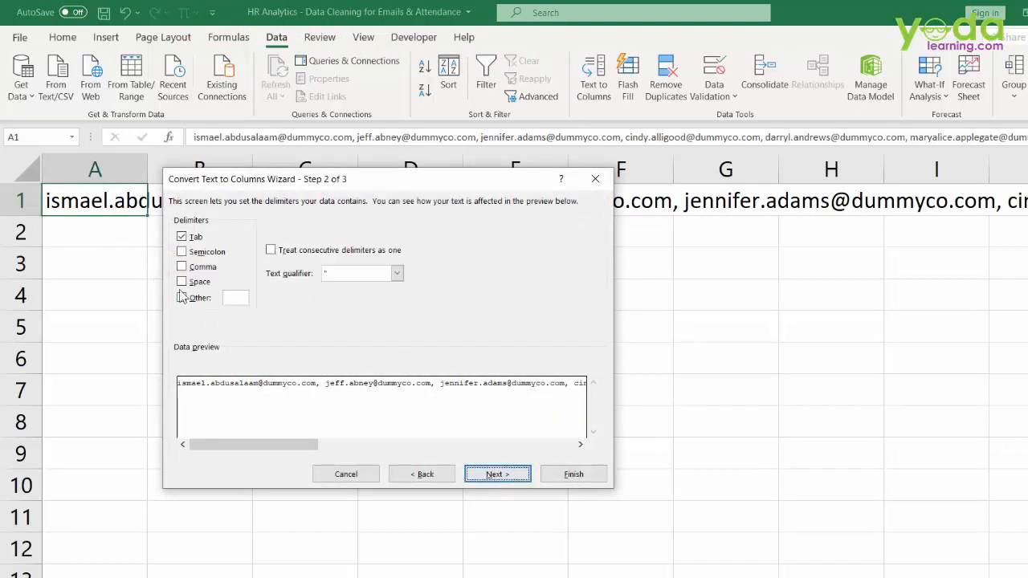
click(193, 268)
click(568, 474)
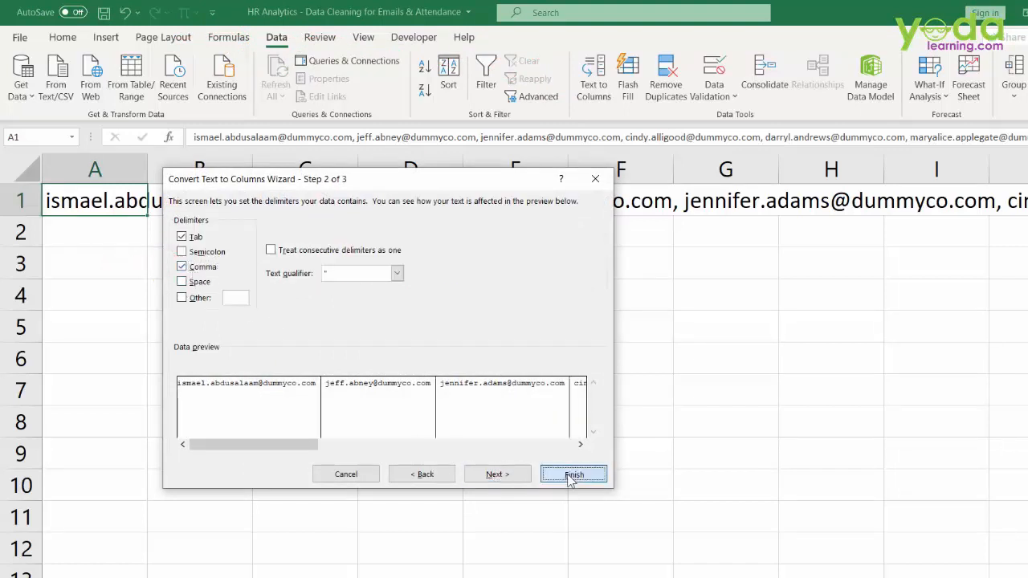
- Autofit columns A and B, copy the row of emails, and move to A3
double_click(146, 158)
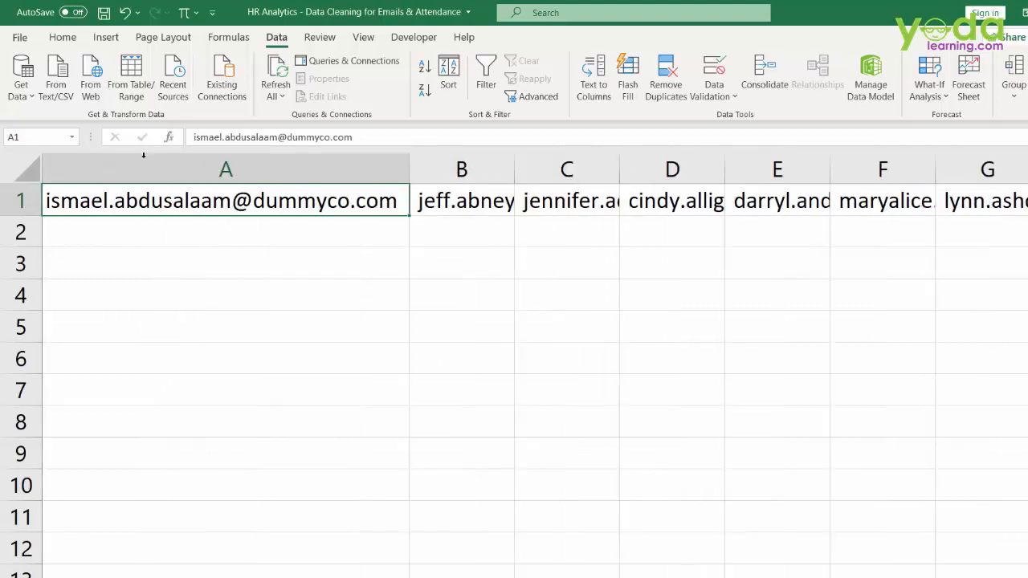
double_click(514, 168)
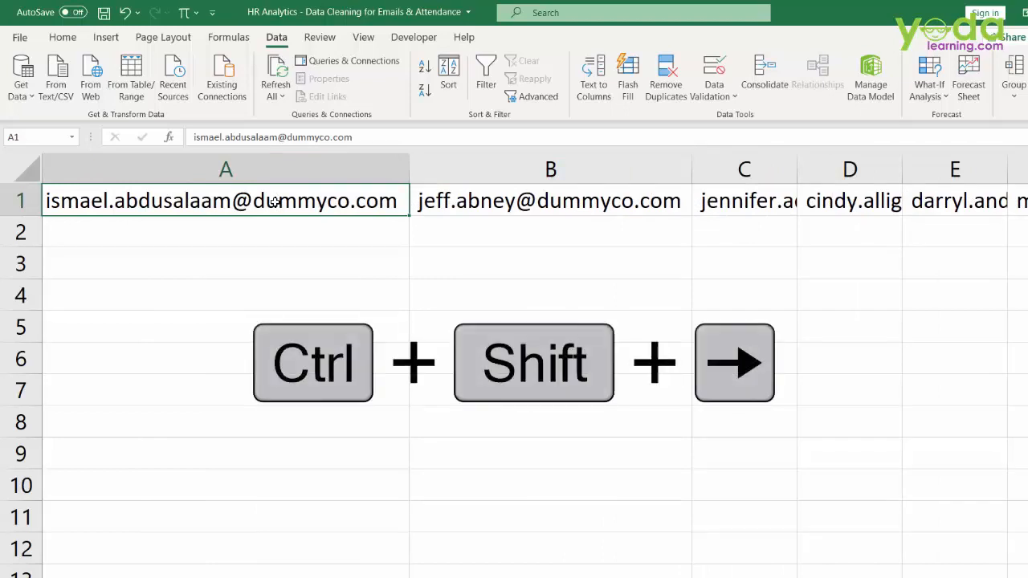
key(ctrl+shift+Right)
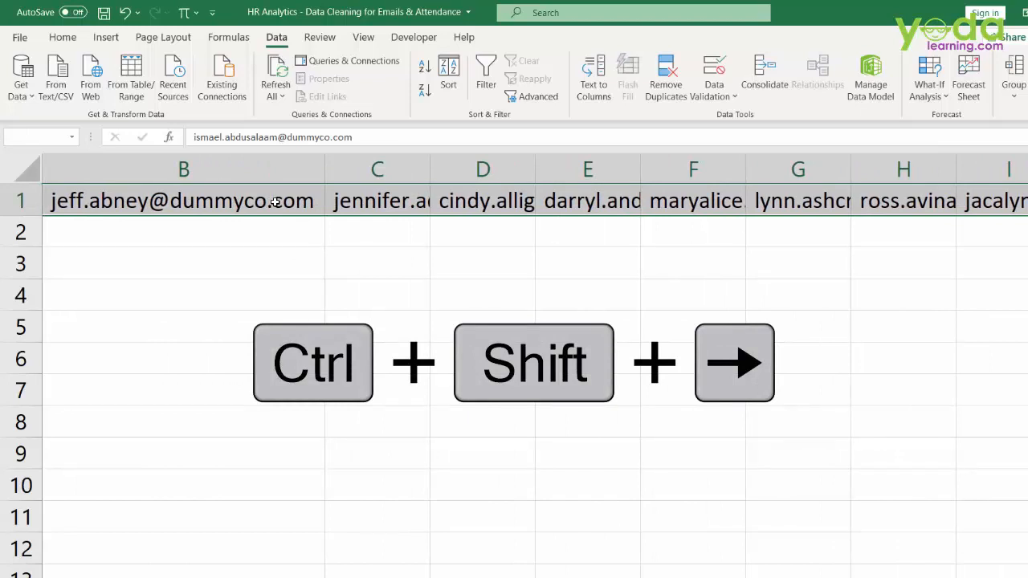
key(ctrl+c)
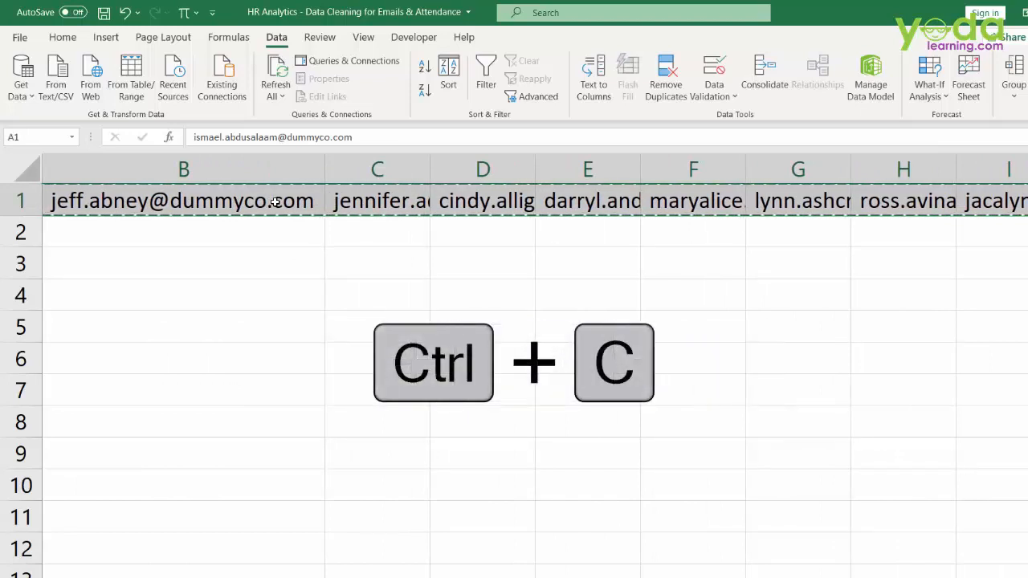
key(Down)
key(Down)
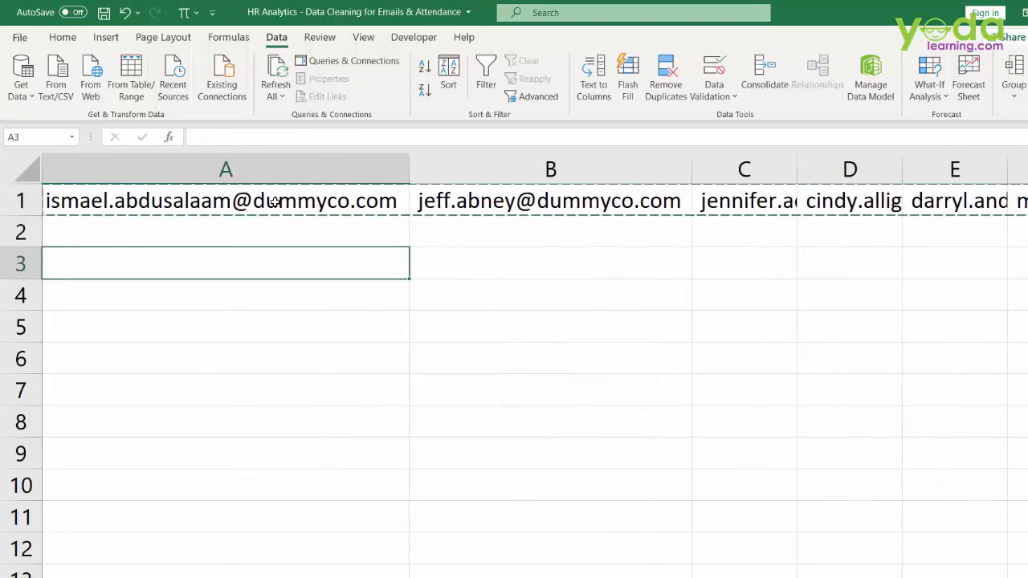
- Paste Special the copied emails into A3 with Transpose so they run down column A
right_click(160, 264)
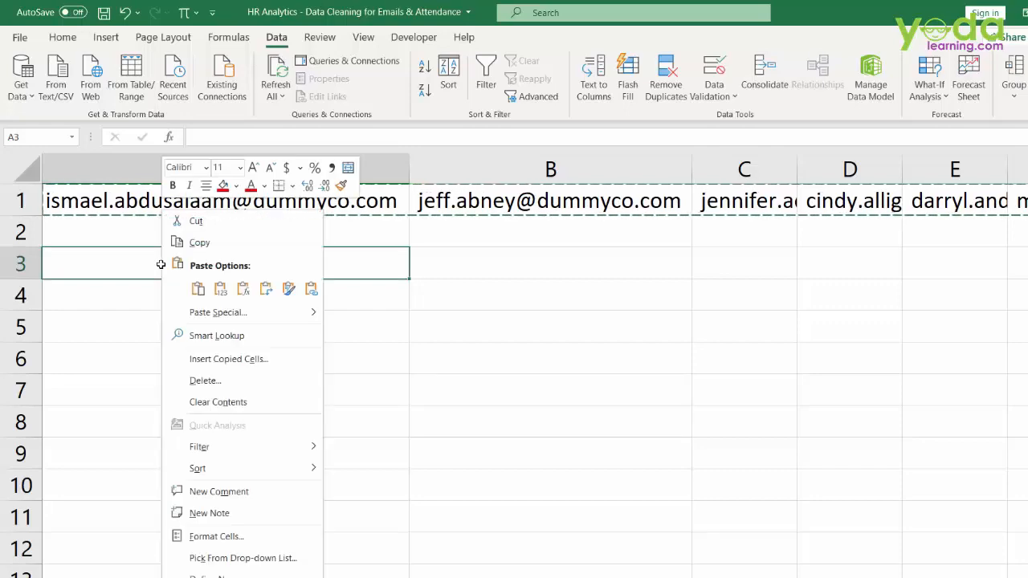
click(214, 313)
click(238, 381)
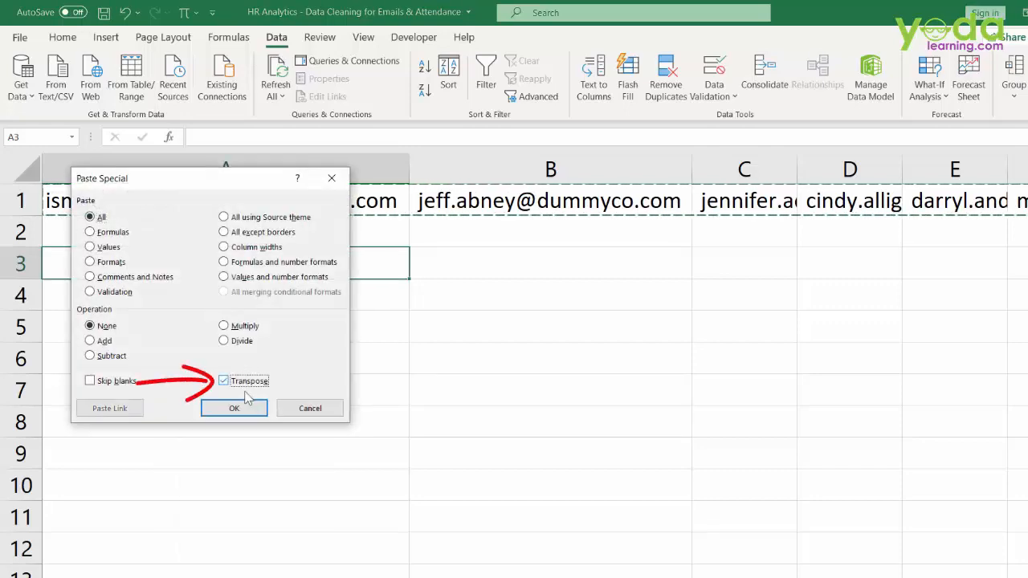
click(250, 410)
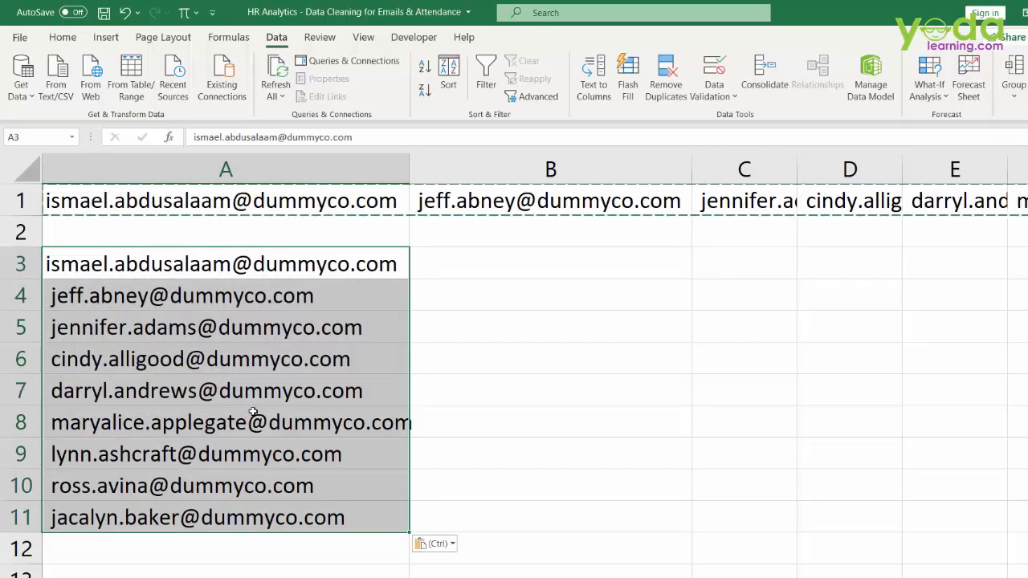
- Check the email in A7 and select the pasted range A3:A11
double_click(368, 394)
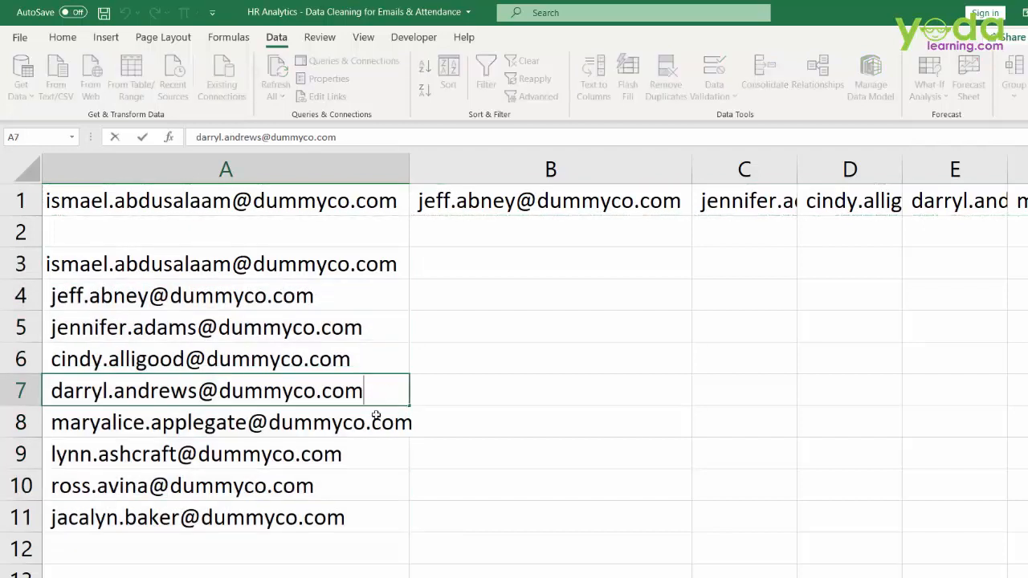
click(428, 474)
drag(178, 263, 187, 512)
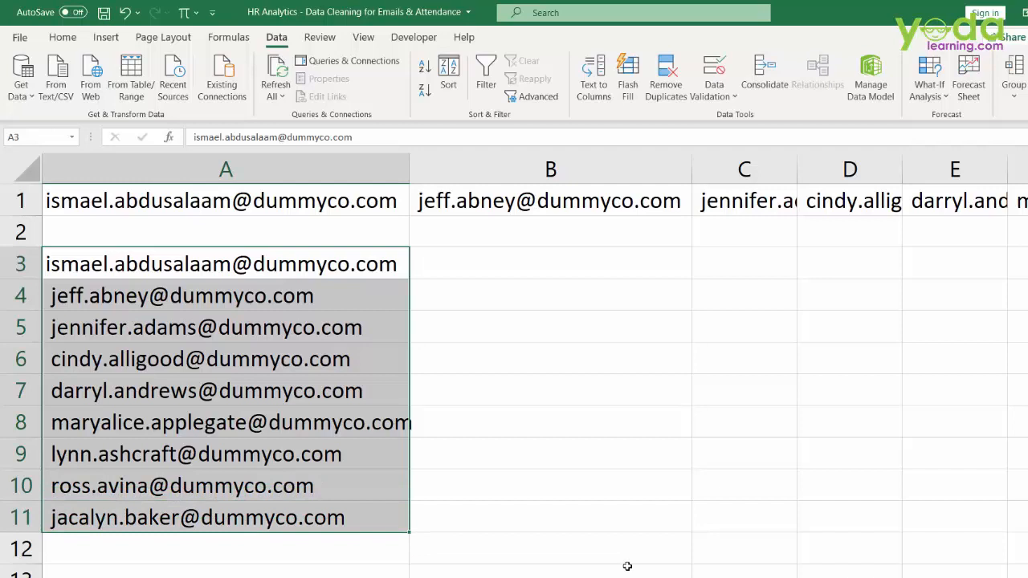
- Strip the domain from every email by replacing '@*' with nothing
key(ctrl+h)
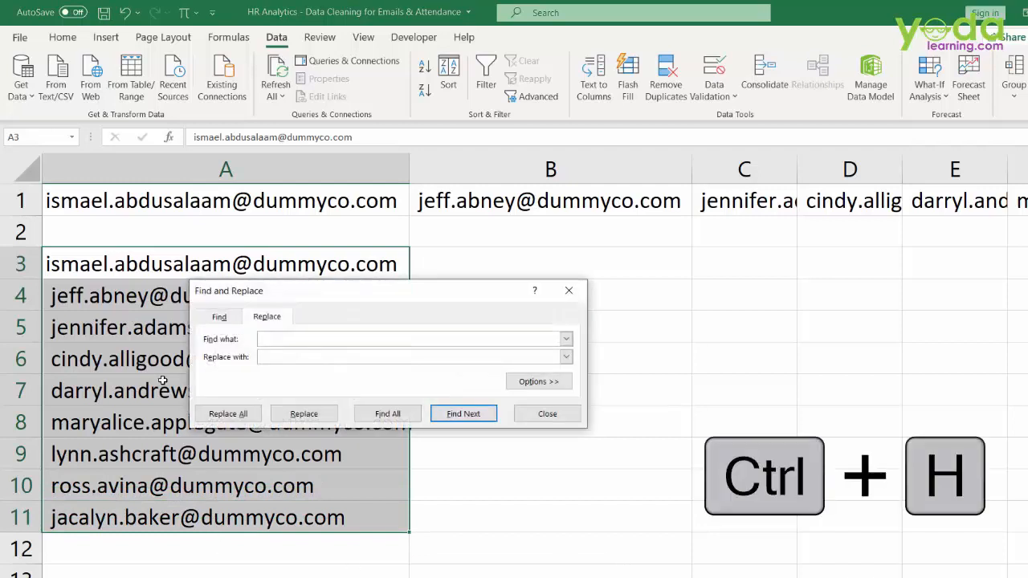
drag(312, 303, 564, 266)
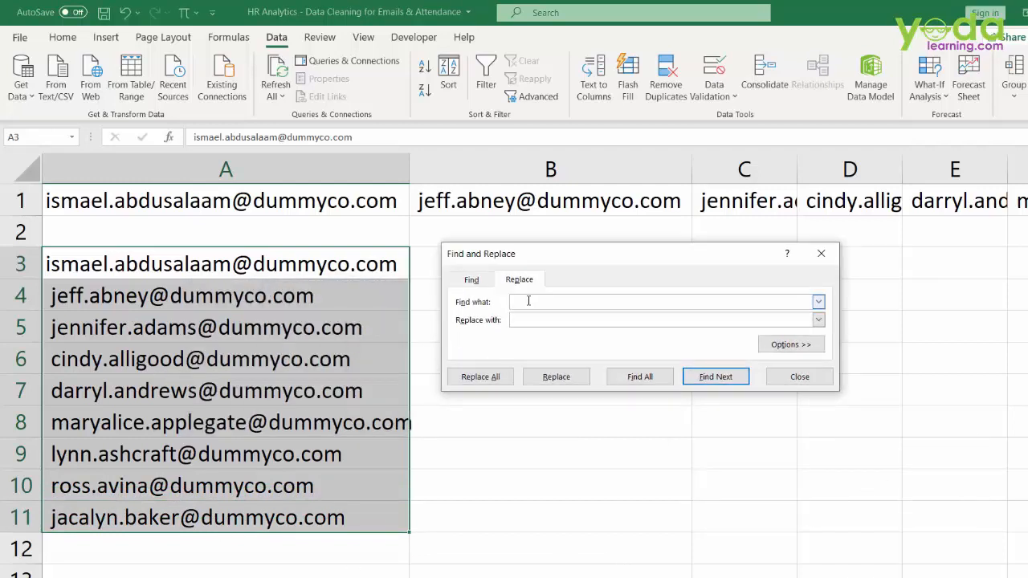
text(@)
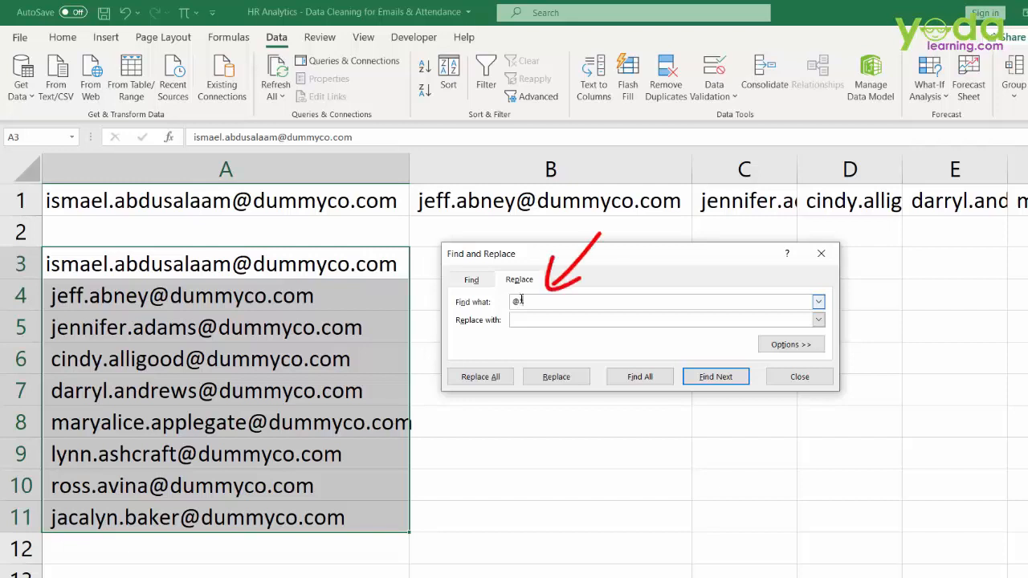
text(*)
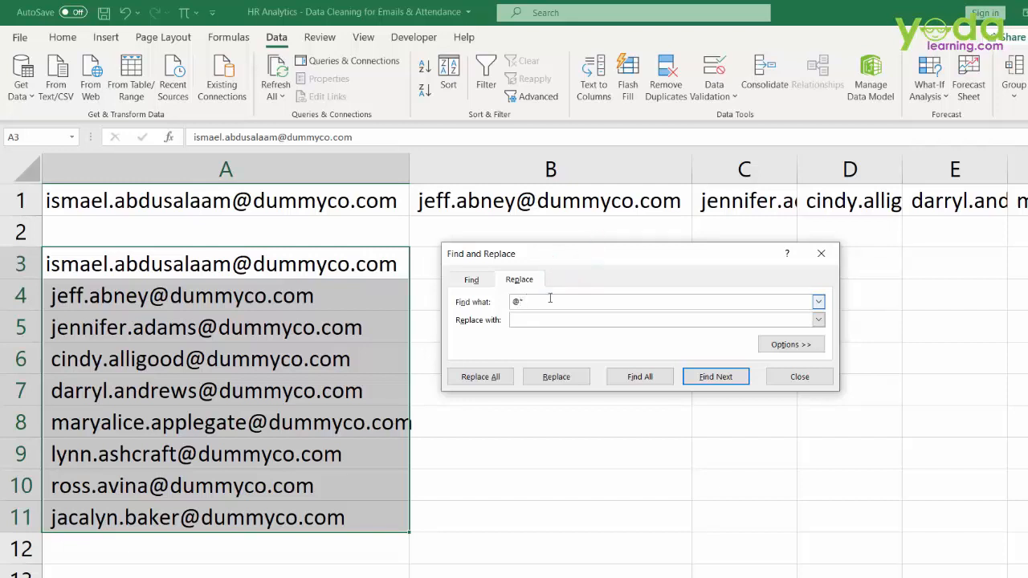
click(235, 257)
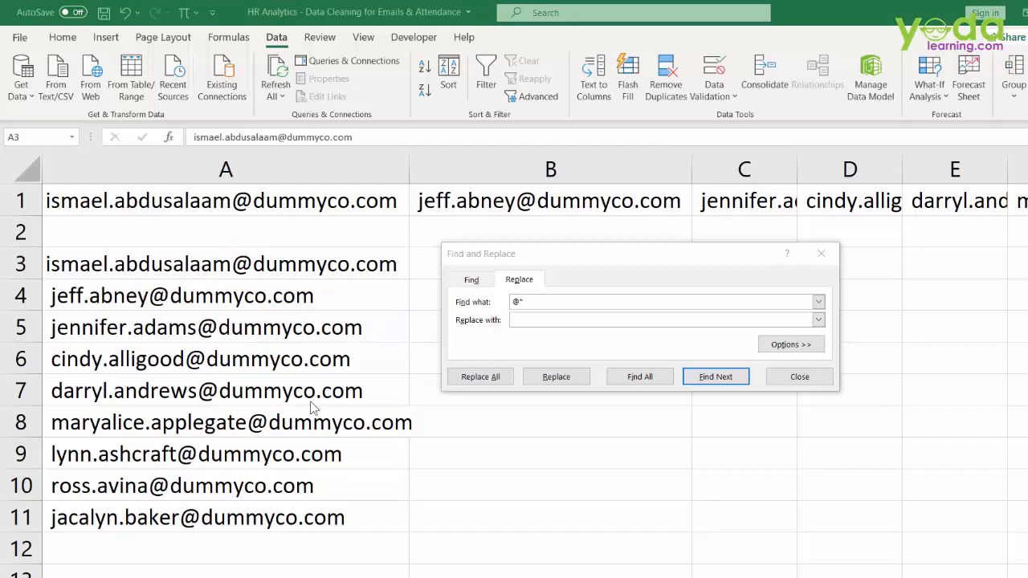
click(474, 378)
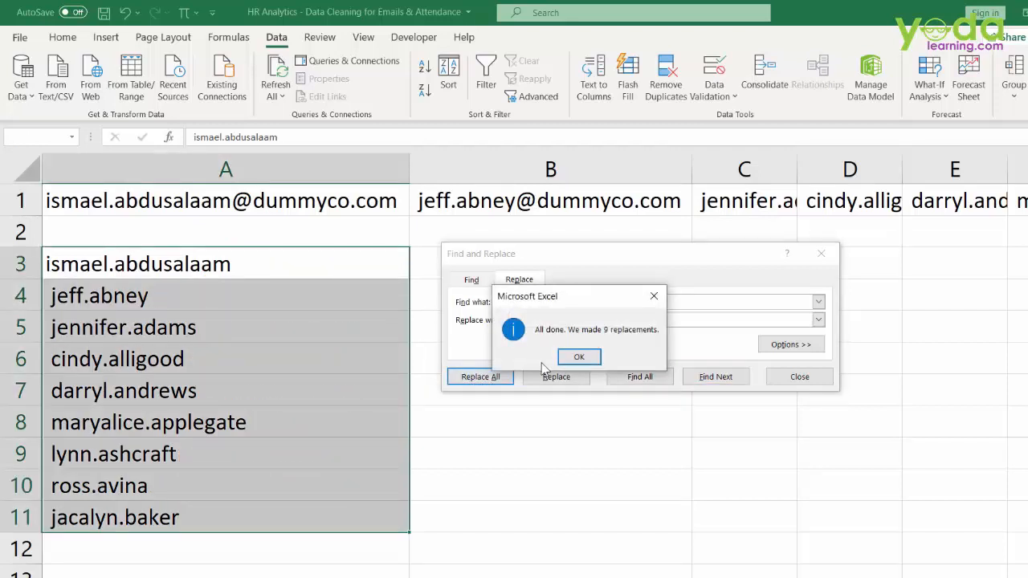
click(581, 357)
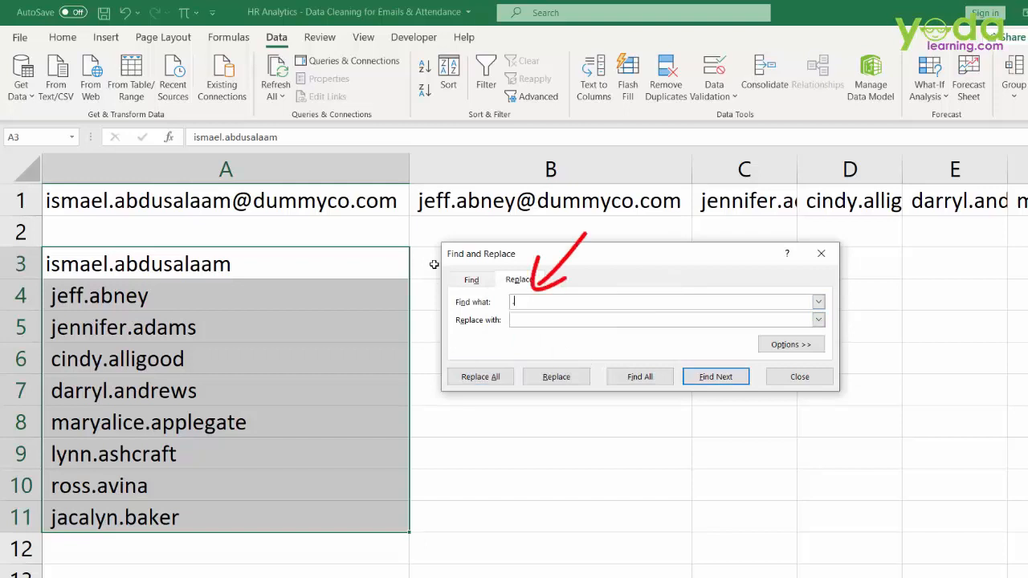
- Replace every '.' in the names with a space and close Find and Replace
text(.)
click(530, 319)
click(480, 377)
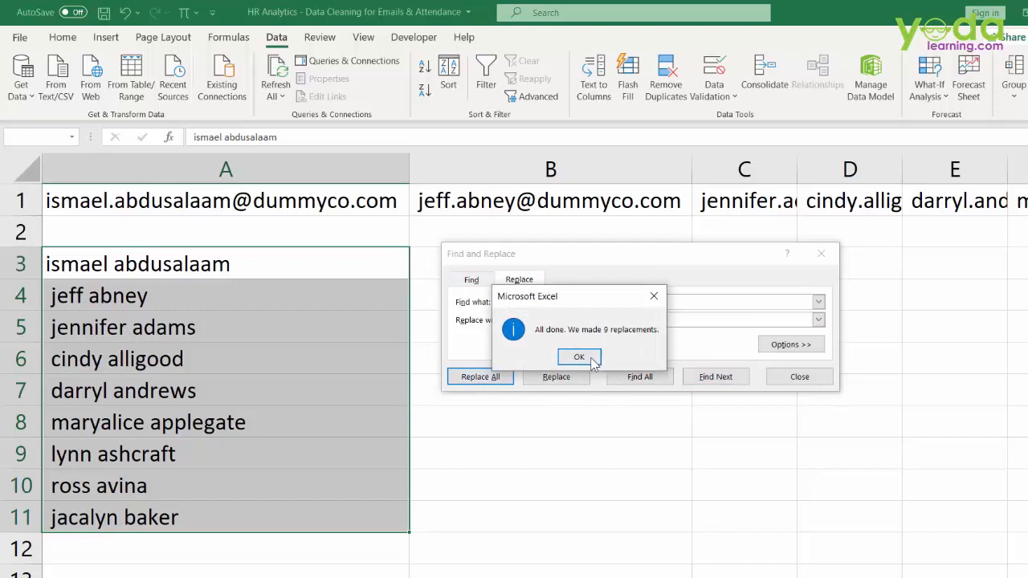
click(593, 361)
click(818, 376)
click(436, 265)
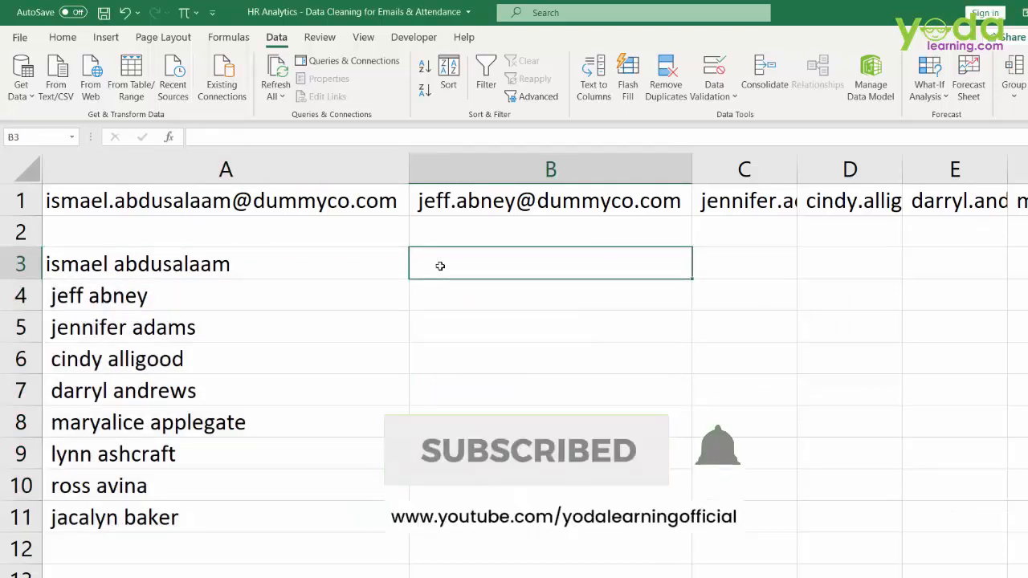
- Enter =PROPER(A3) in B3 and copy it down to row 11
text(=proper)
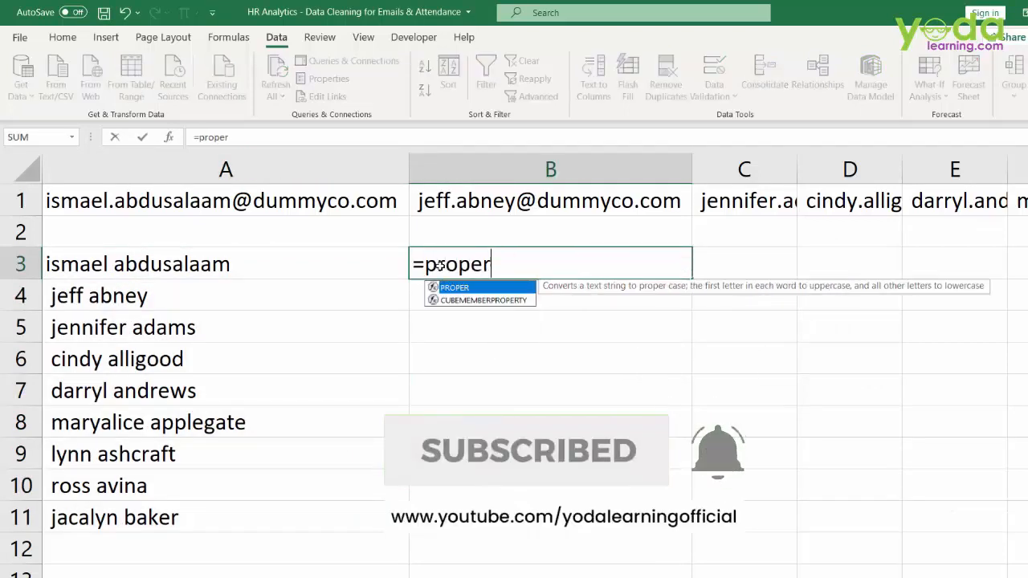
key(Tab)
key(Left)
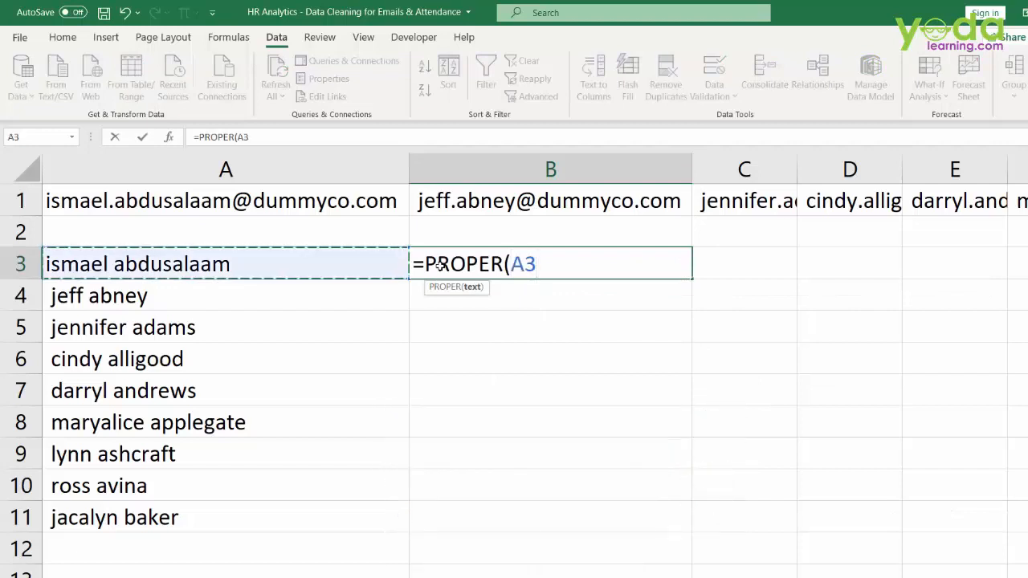
text())
key(Return)
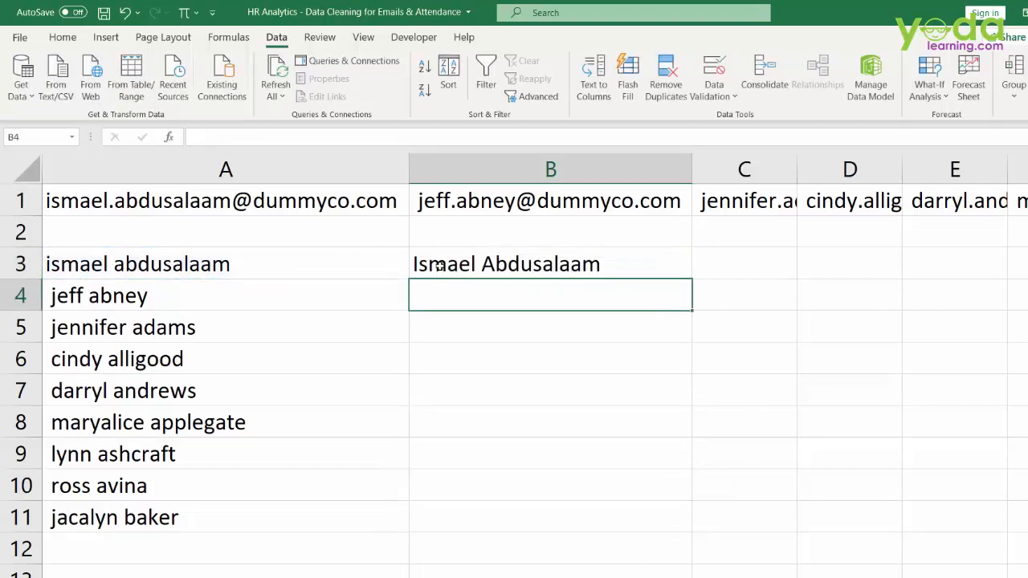
click(618, 275)
drag(695, 277, 692, 532)
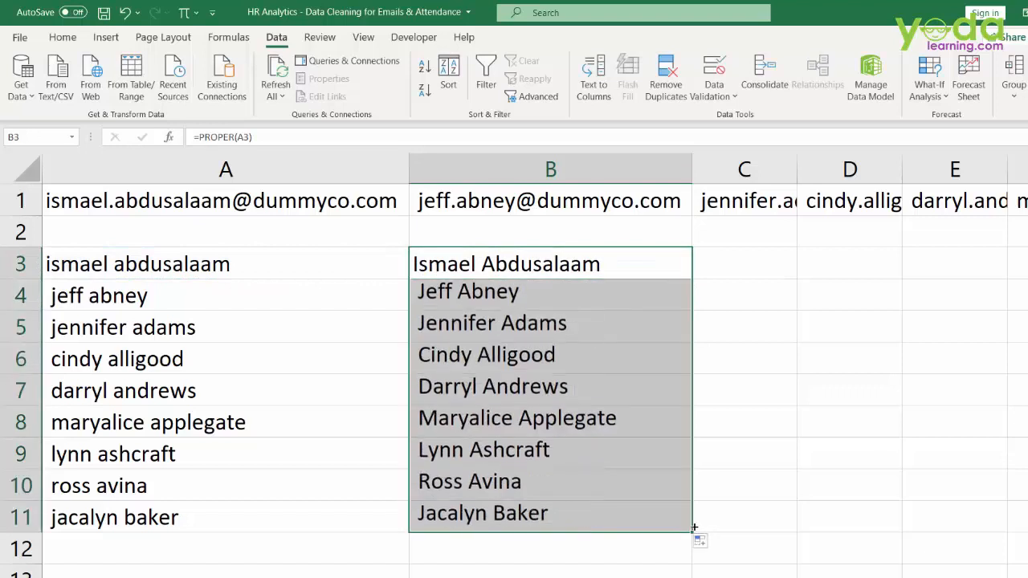
- Wrap B3's formula as =TRIM(PROPER(A3)) and fill it down to B11
double_click(424, 295)
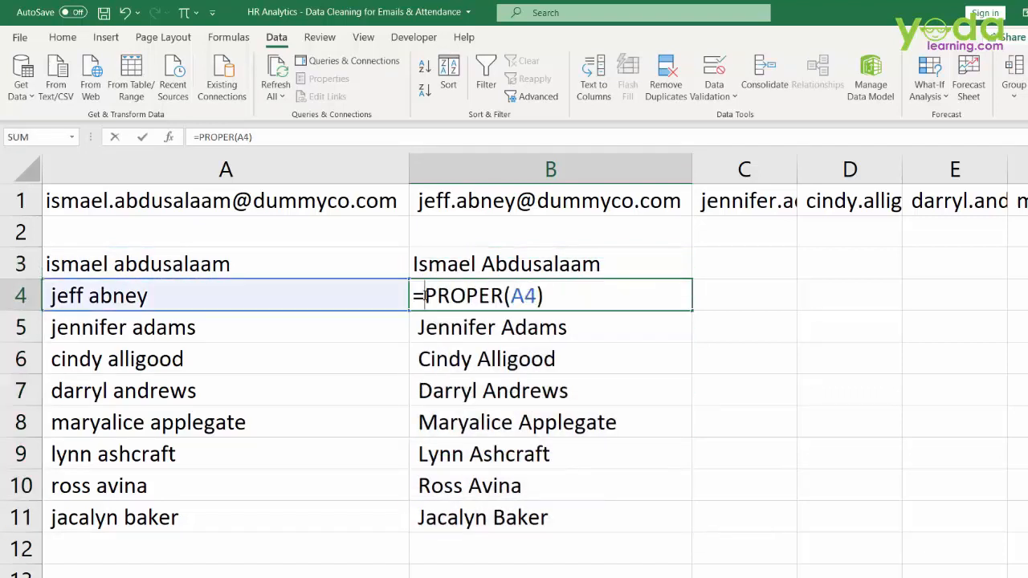
click(60, 297)
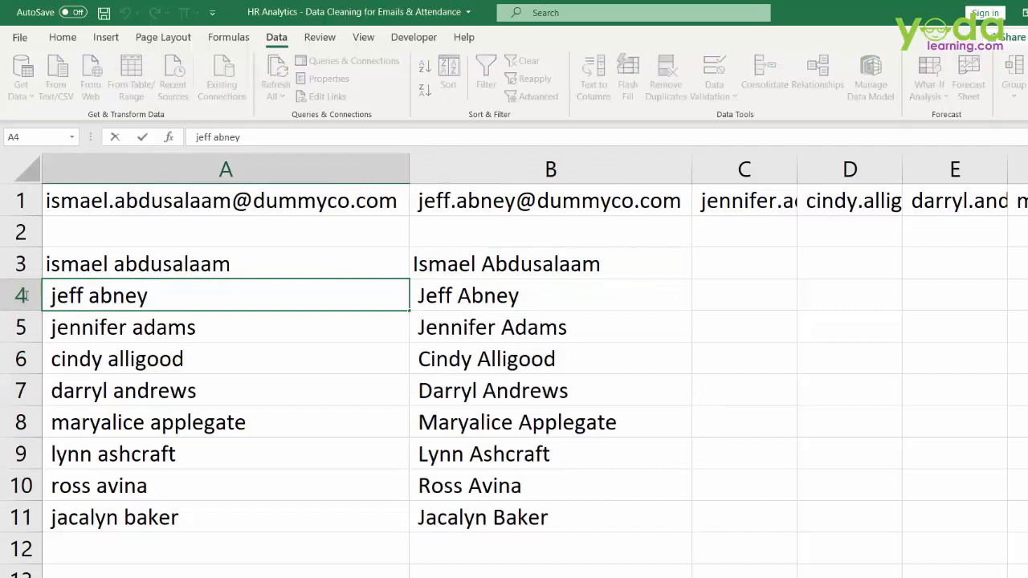
right_click(48, 297)
double_click(482, 265)
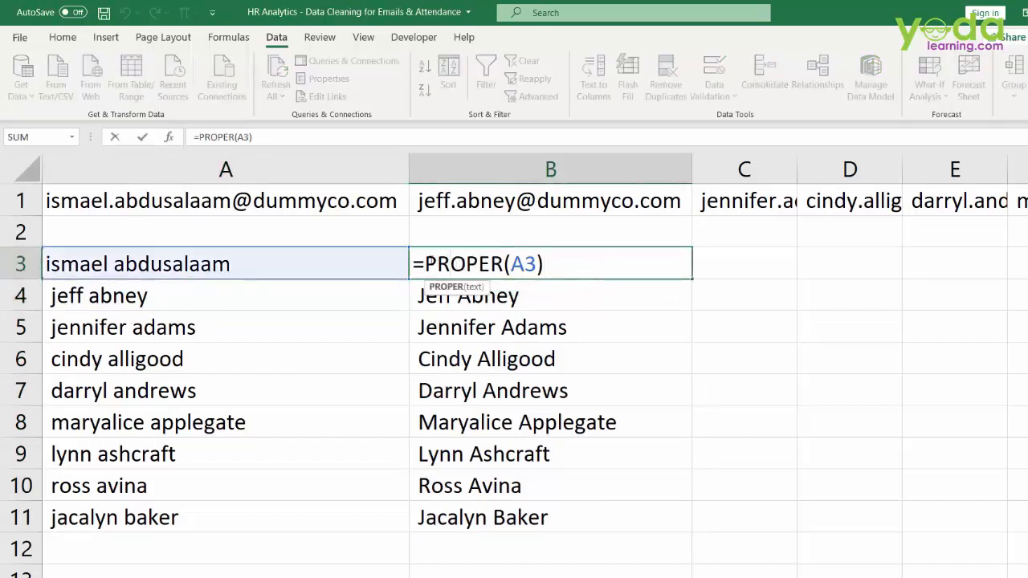
text(trim()
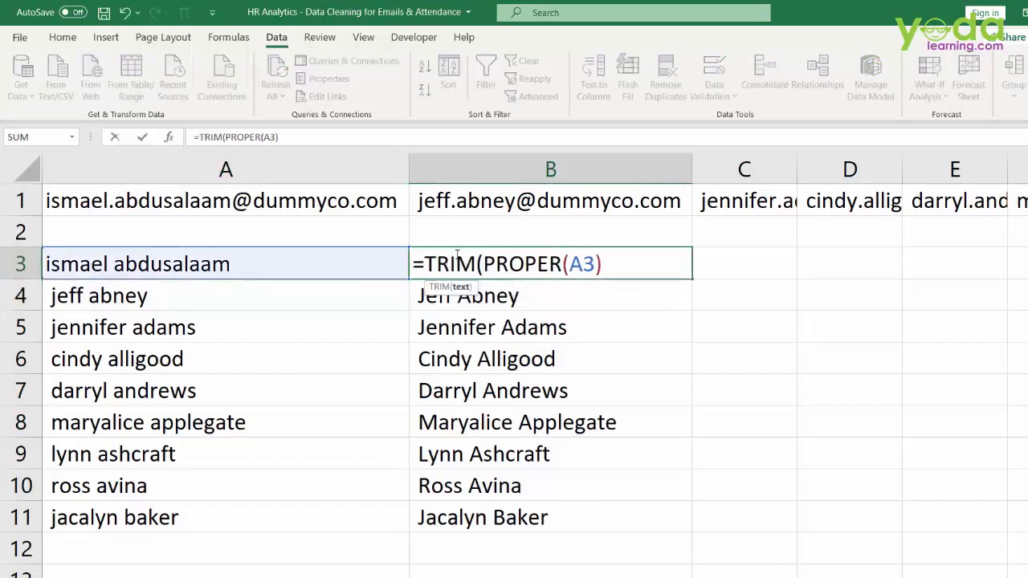
key(Return)
key(Return)
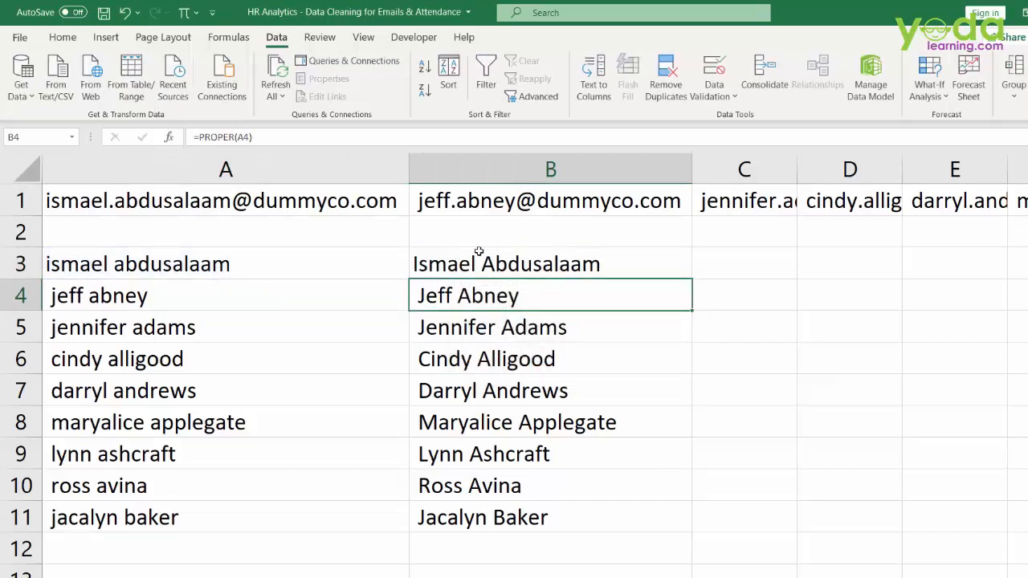
click(673, 270)
double_click(691, 277)
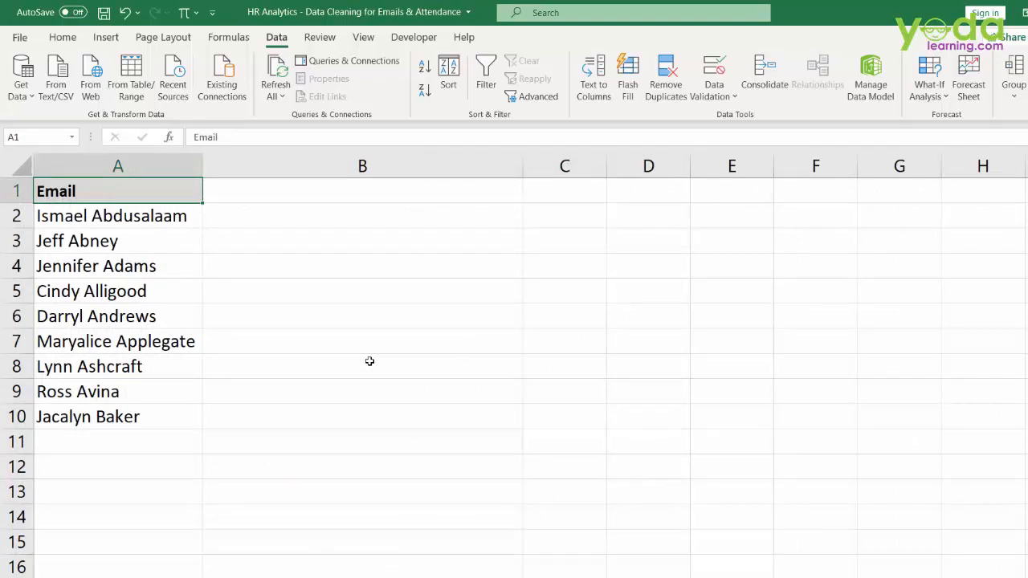
scroll(369, 361, up, 1)
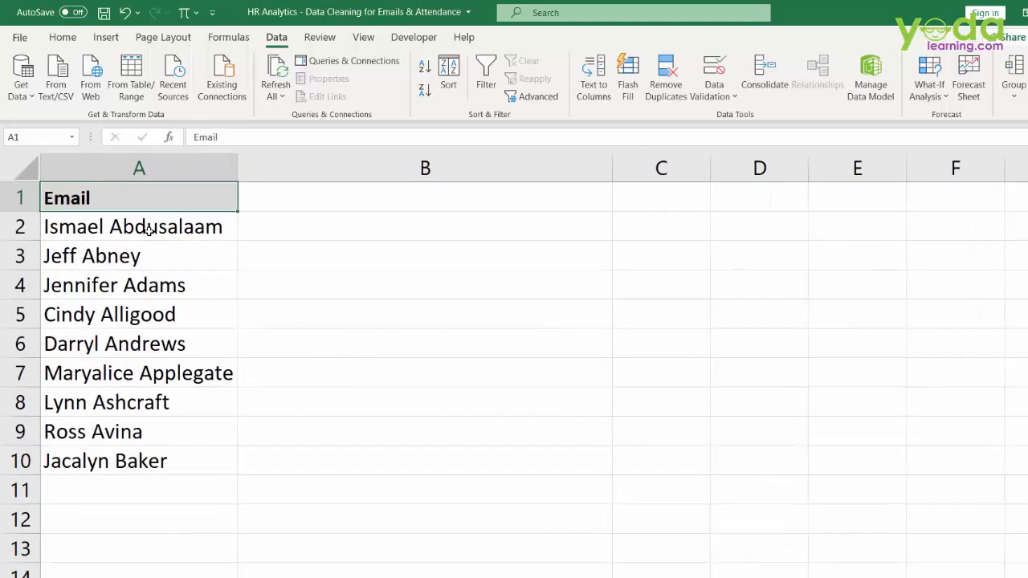
drag(149, 230, 152, 468)
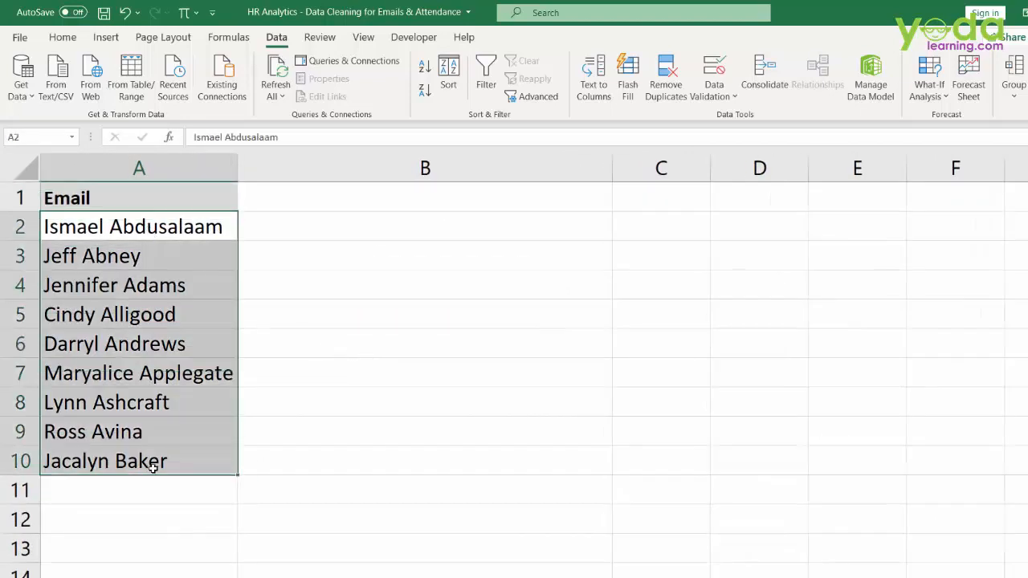
click(338, 227)
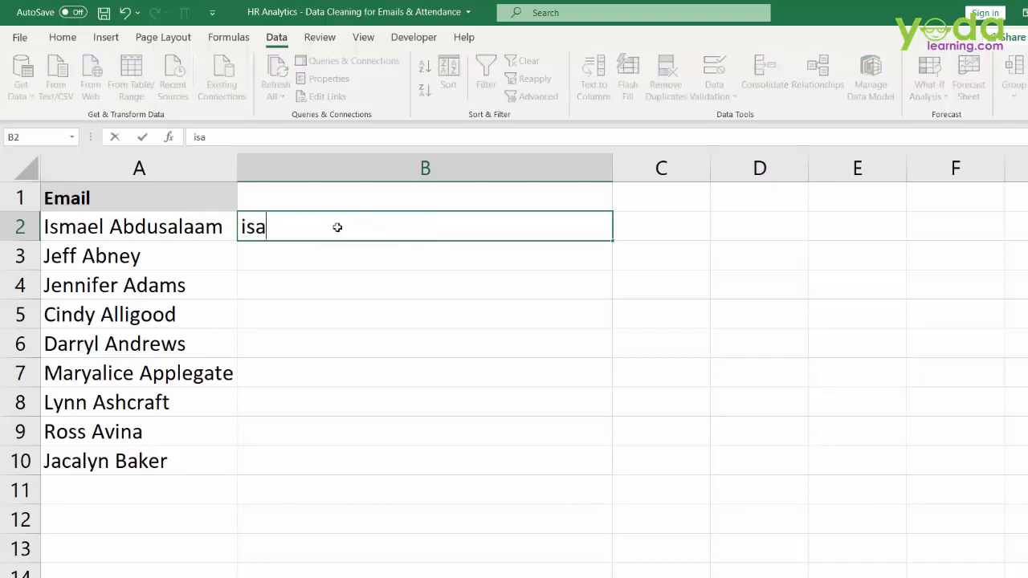
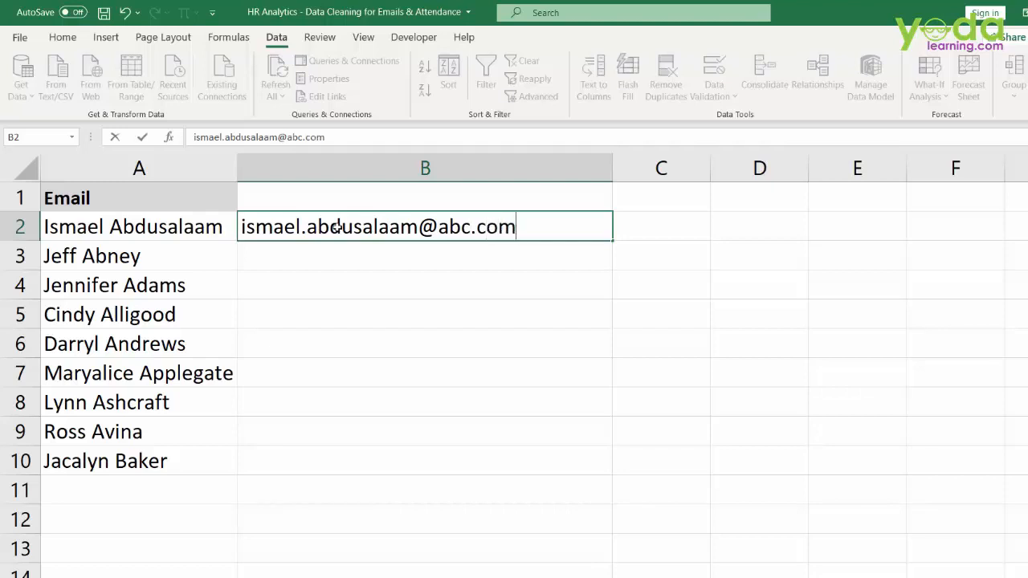
key(Return)
click(552, 228)
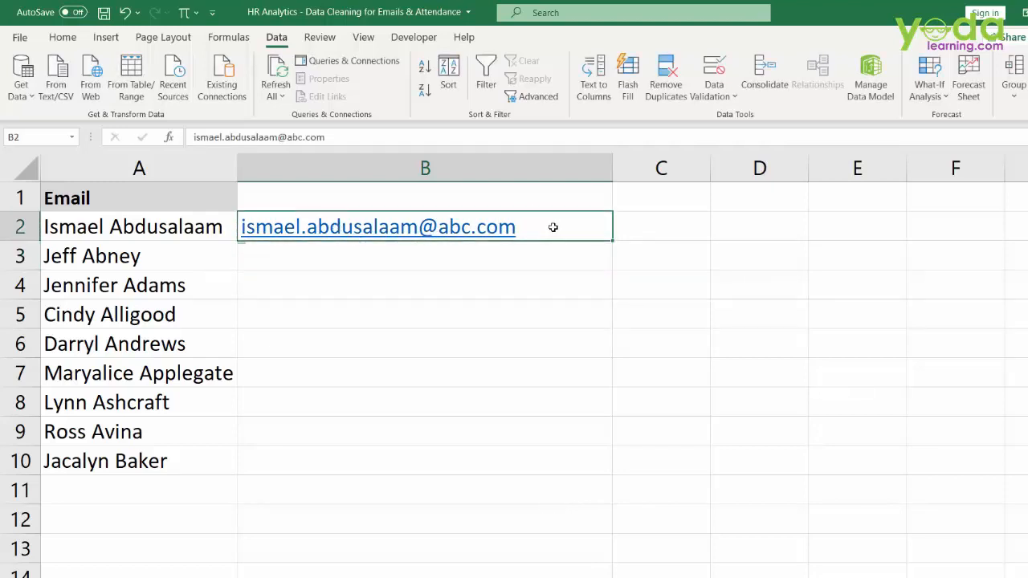
mouse_move(539, 232)
mouse_down()
mouse_move(629, 101)
mouse_move(336, 71)
mouse_move(301, 56)
mouse_move(635, 98)
mouse_up()
key(Escape)
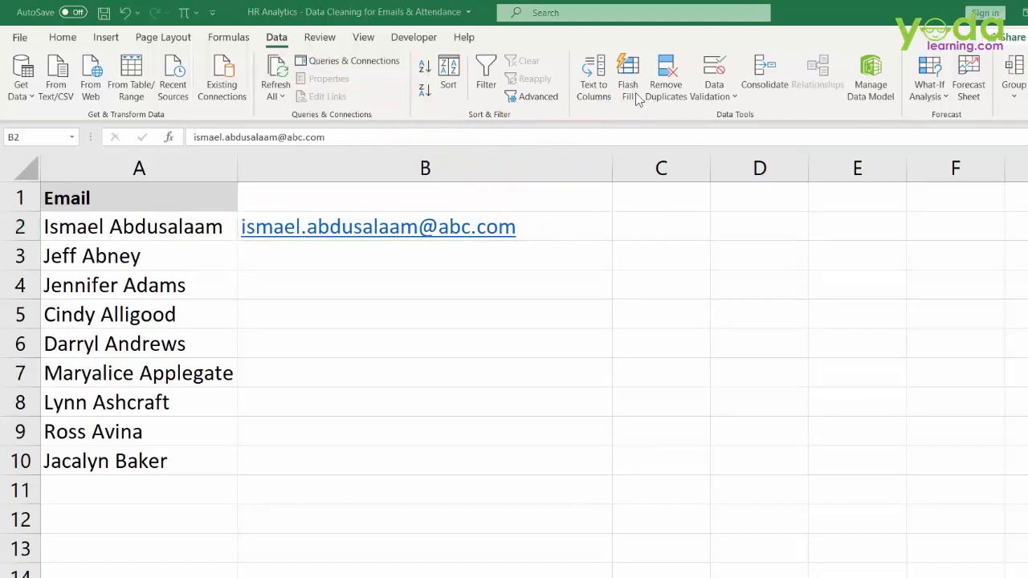
- Flash Fill the emails from the B2 example, then undo back to the single example
click(544, 223)
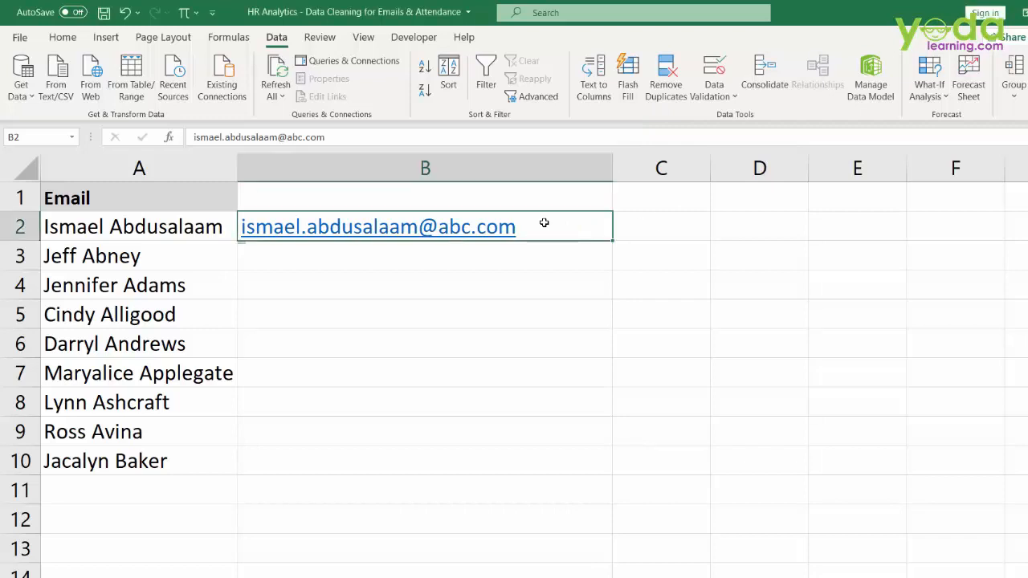
key(ctrl+e)
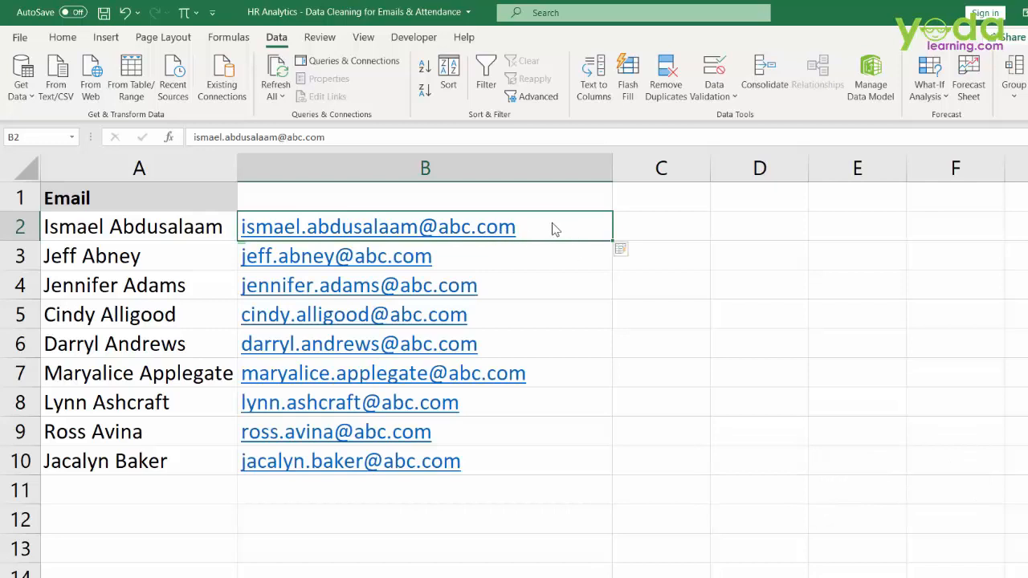
drag(551, 222, 533, 469)
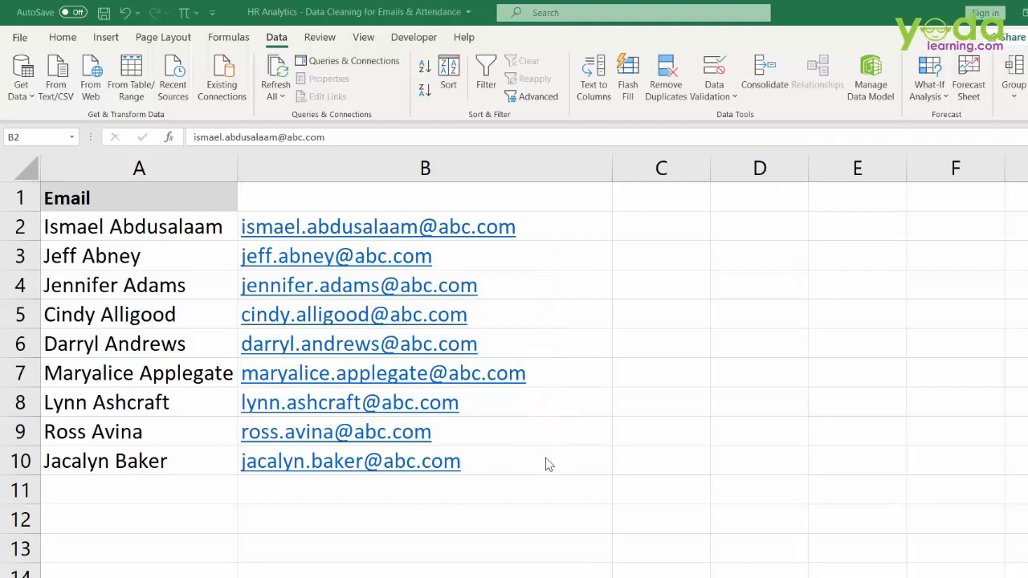
key(ctrl+z)
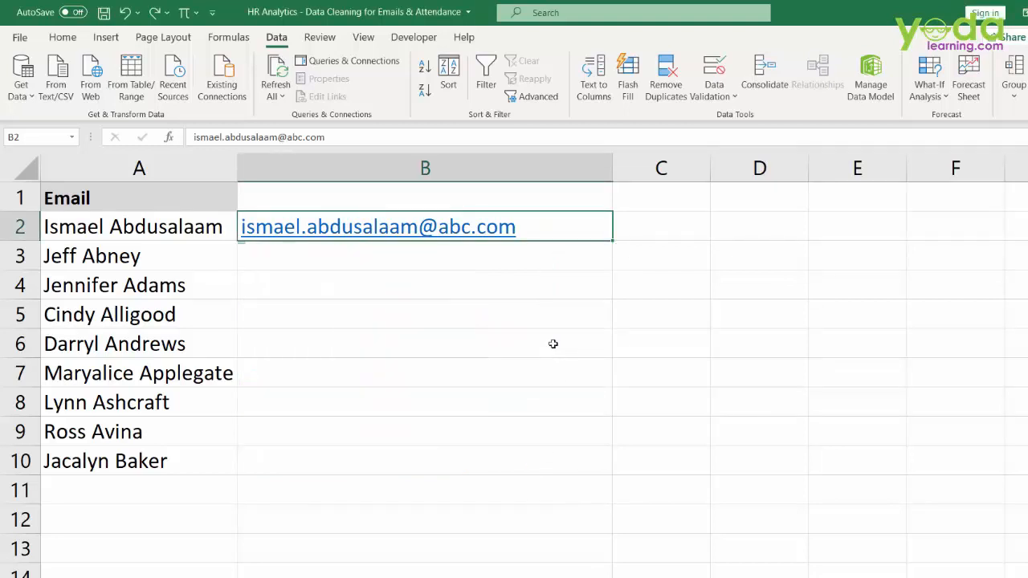
- Insert an empty column before the emails, then delete that empty column B again
click(358, 163)
right_click(359, 164)
click(413, 285)
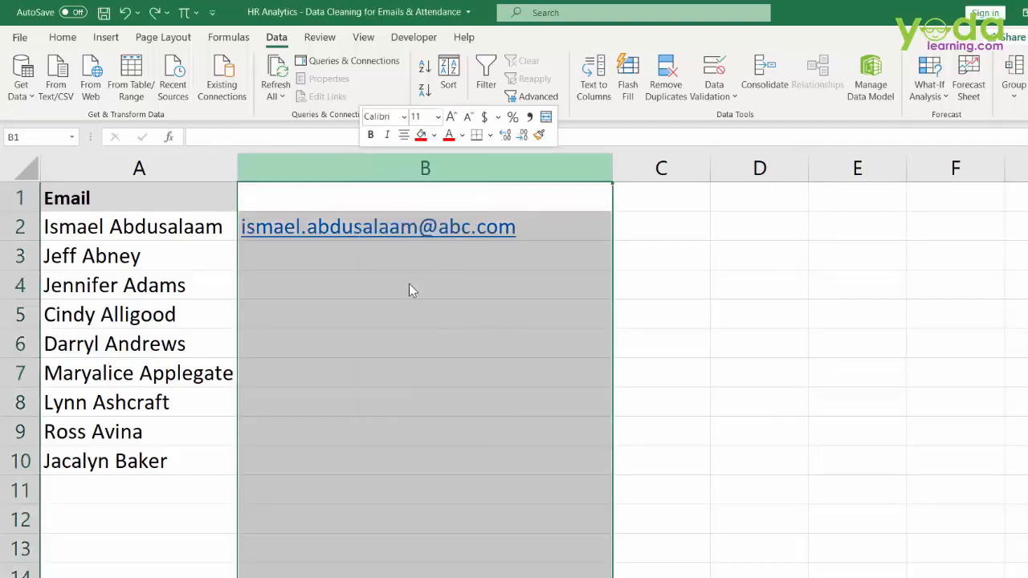
drag(188, 240, 155, 572)
drag(648, 236, 751, 518)
click(370, 156)
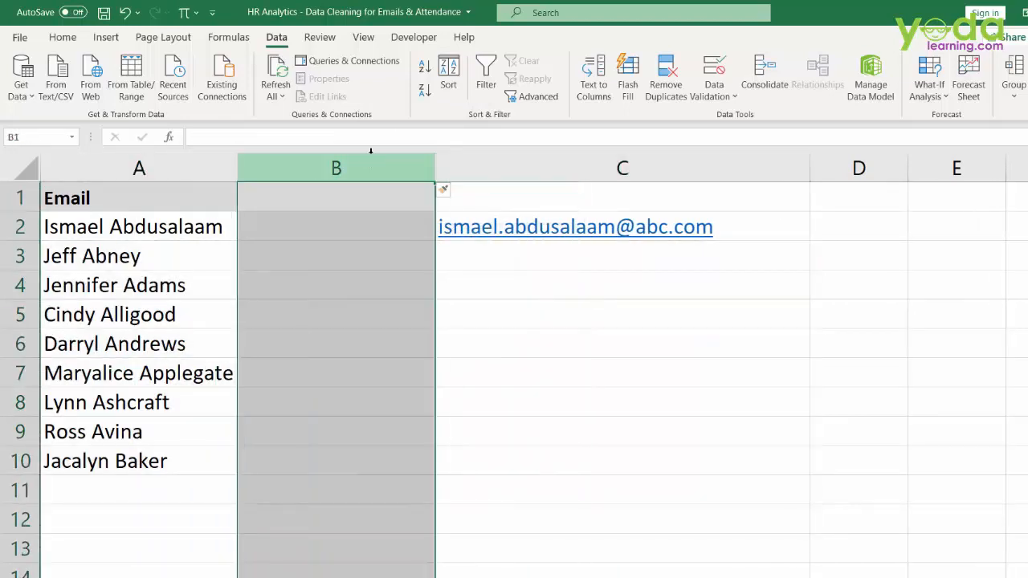
key(ctrl+minus)
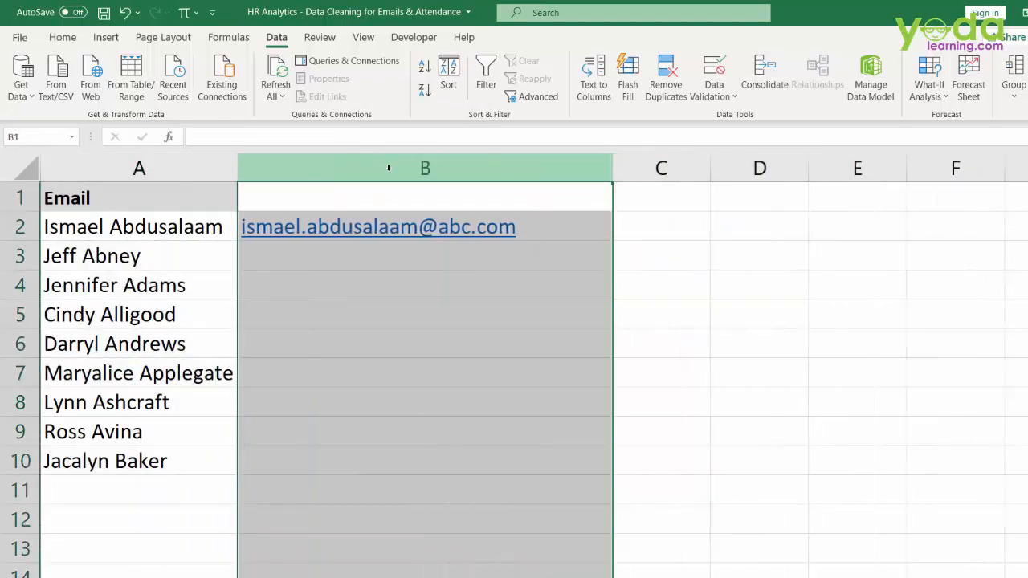
- Flash Fill the remaining emails down column B from the B2 example with Ctrl+E
drag(547, 225, 537, 288)
click(542, 228)
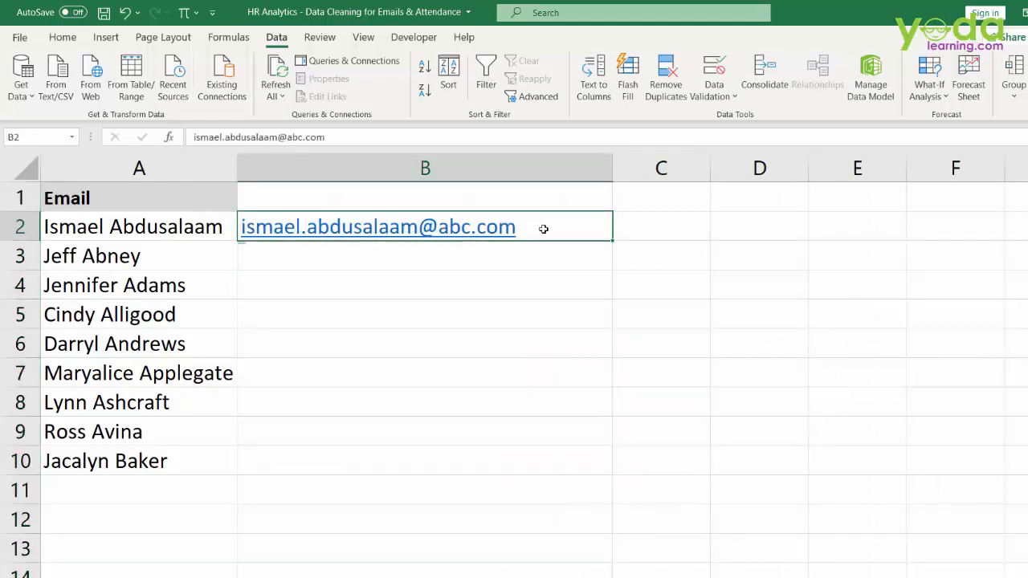
key(ctrl+e)
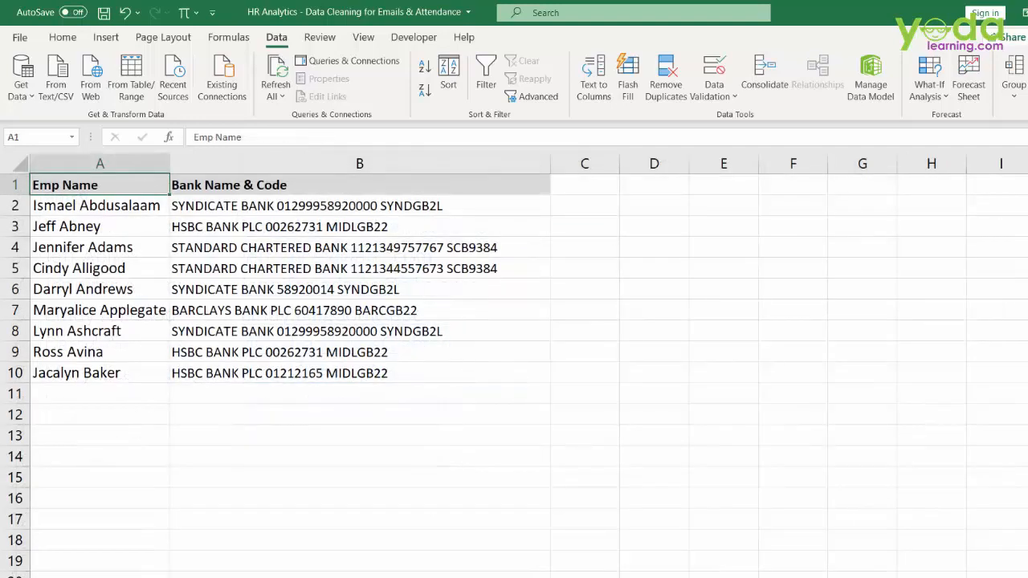
- Highlight and copy the account number from B2's Bank Name & Code text
scroll(391, 268, up, 3)
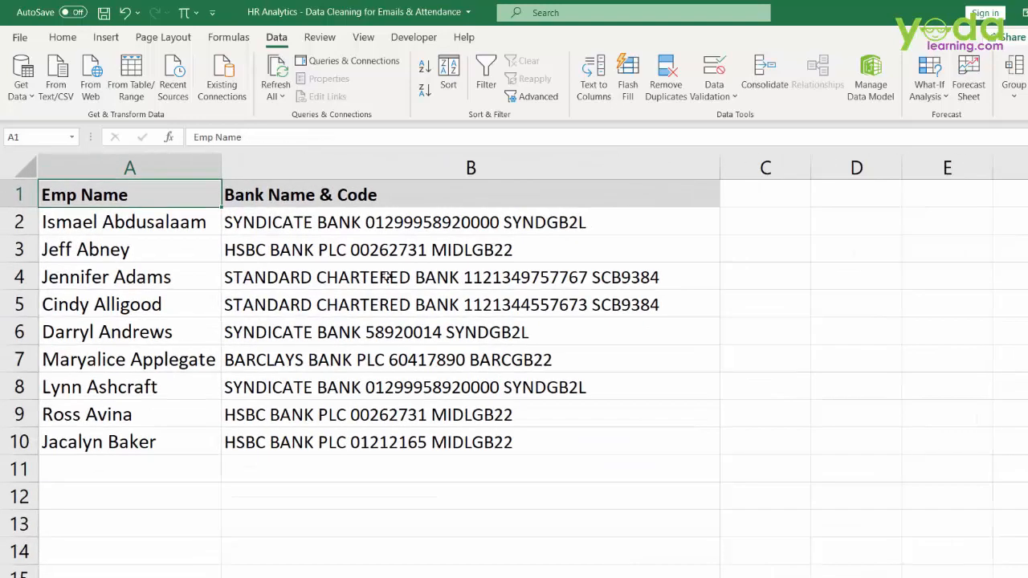
drag(191, 229, 161, 434)
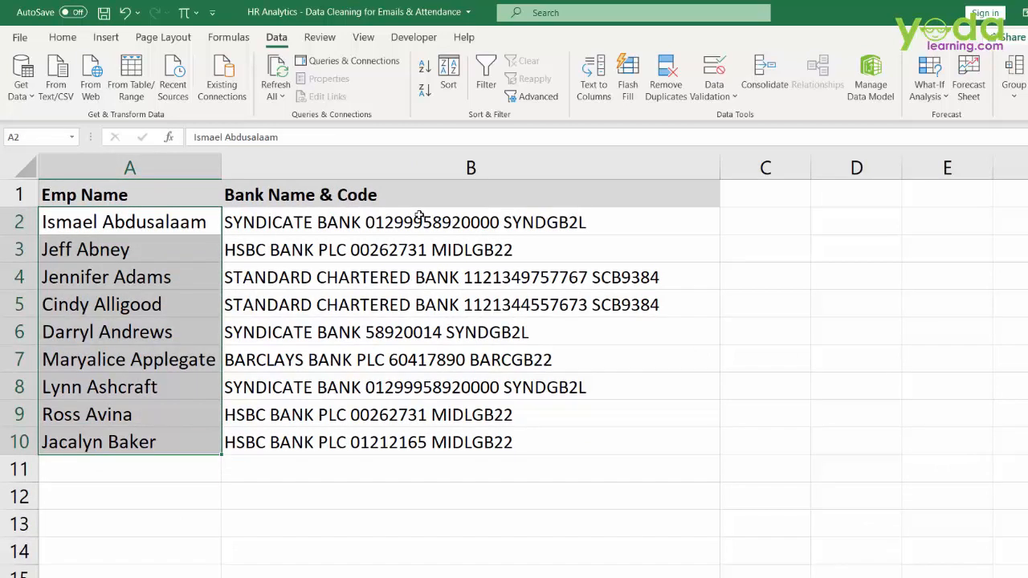
drag(412, 224, 393, 442)
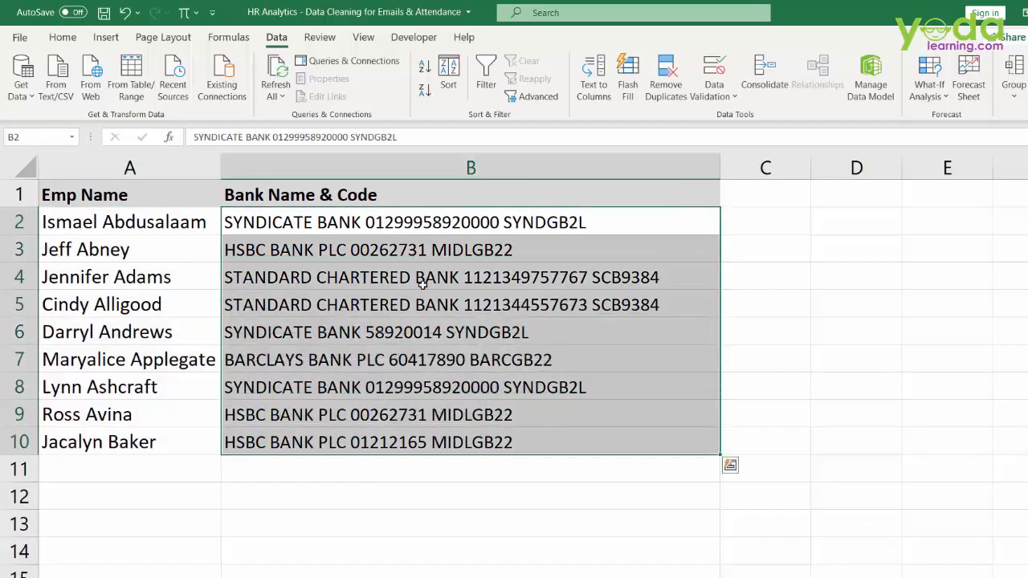
click(406, 223)
double_click(398, 222)
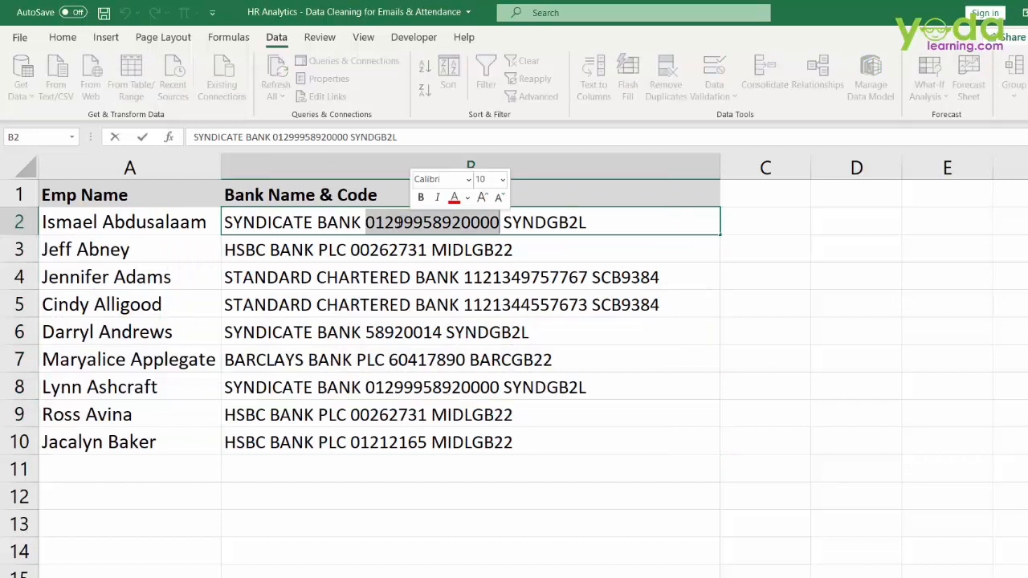
drag(365, 223, 501, 223)
key(ctrl+c)
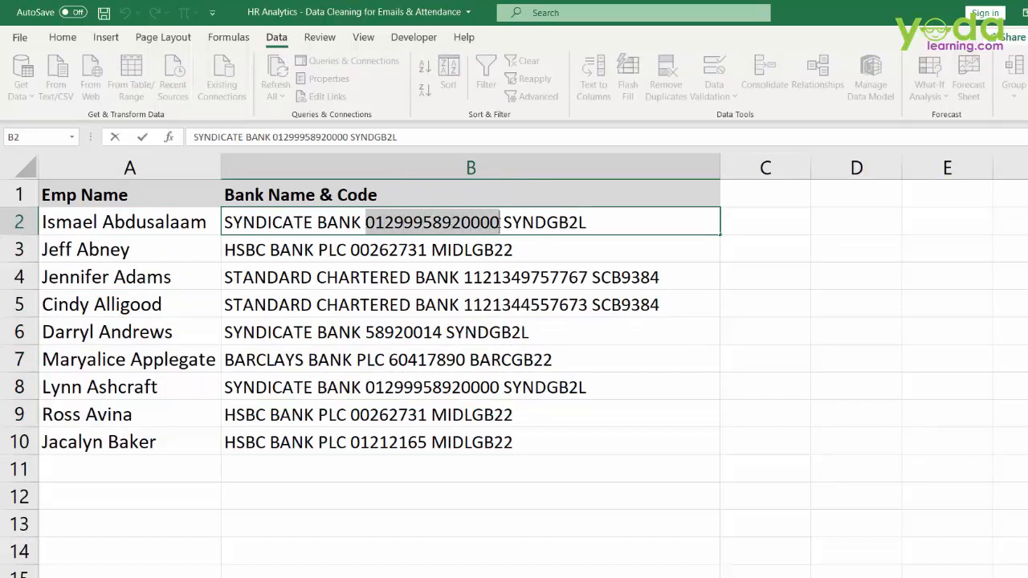
click(750, 225)
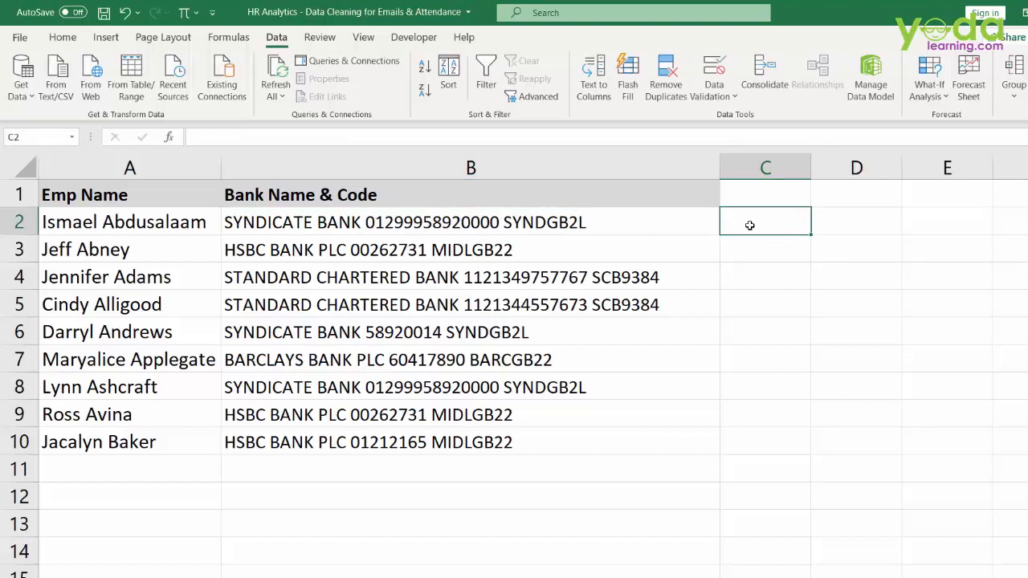
- Paste the account number into C2 without the apostrophe prefix
text(')
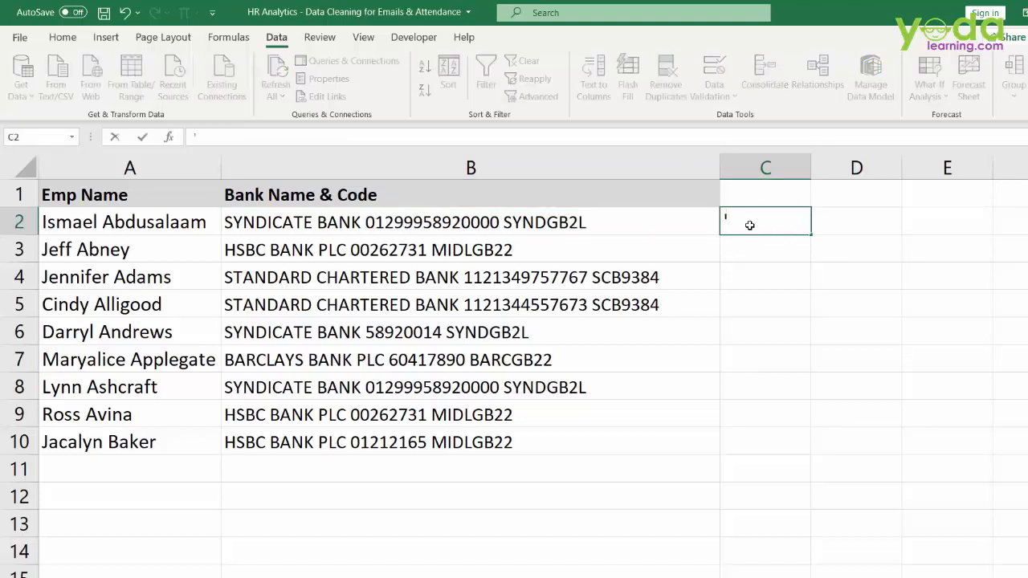
key(ctrl+v)
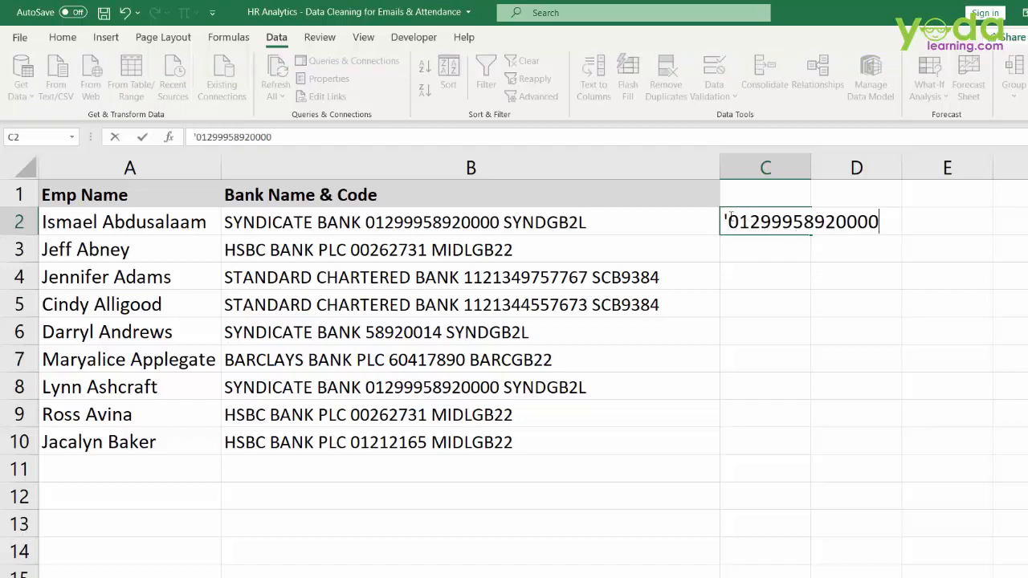
drag(723, 214, 729, 213)
key(BackSpace)
key(Return)
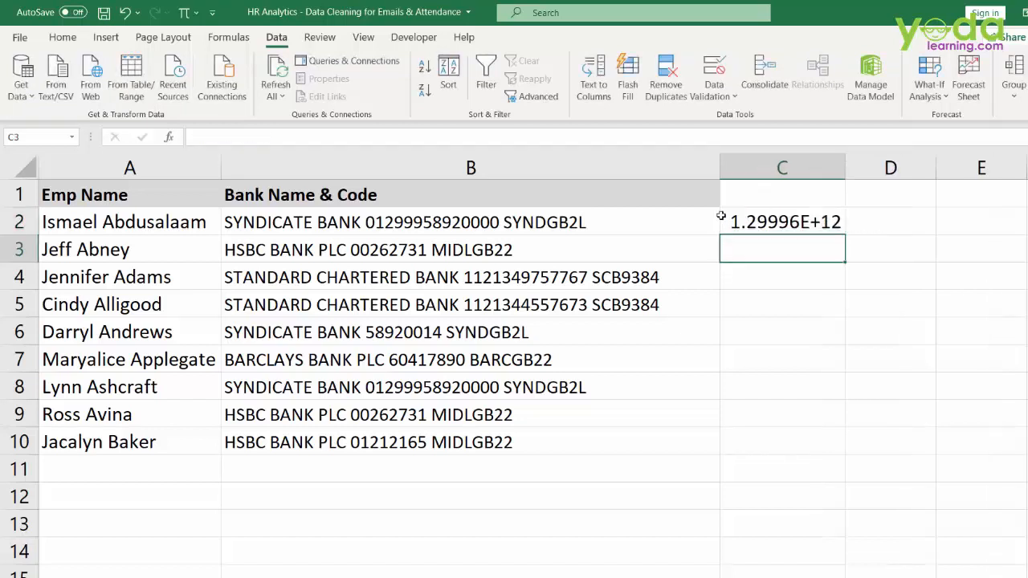
- Re-enter C2's account number as text with an apostrophe, then Flash Fill C3:C10
click(754, 214)
text(')
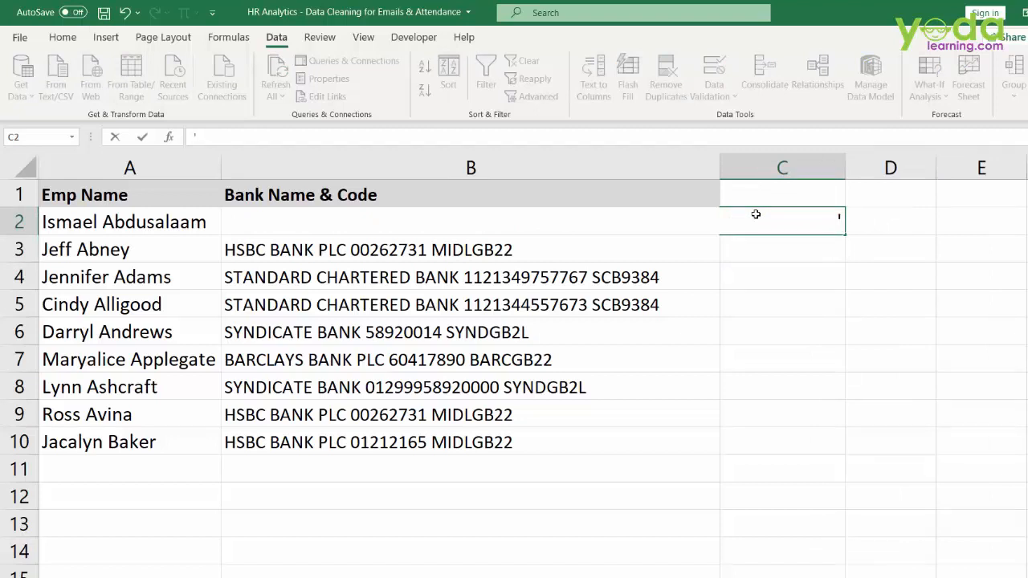
key(ctrl+v)
key(Return)
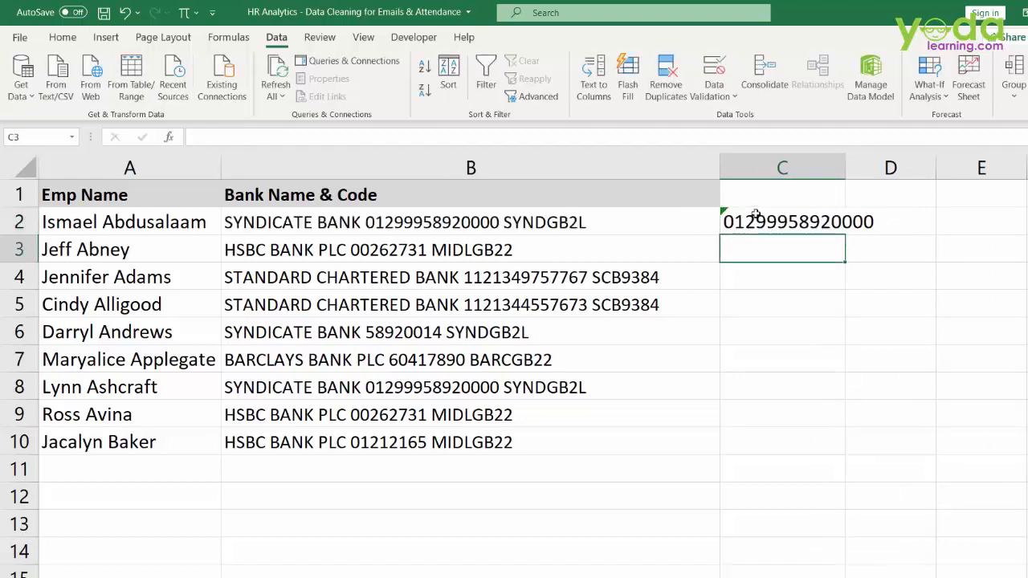
click(776, 212)
key(ctrl+e)
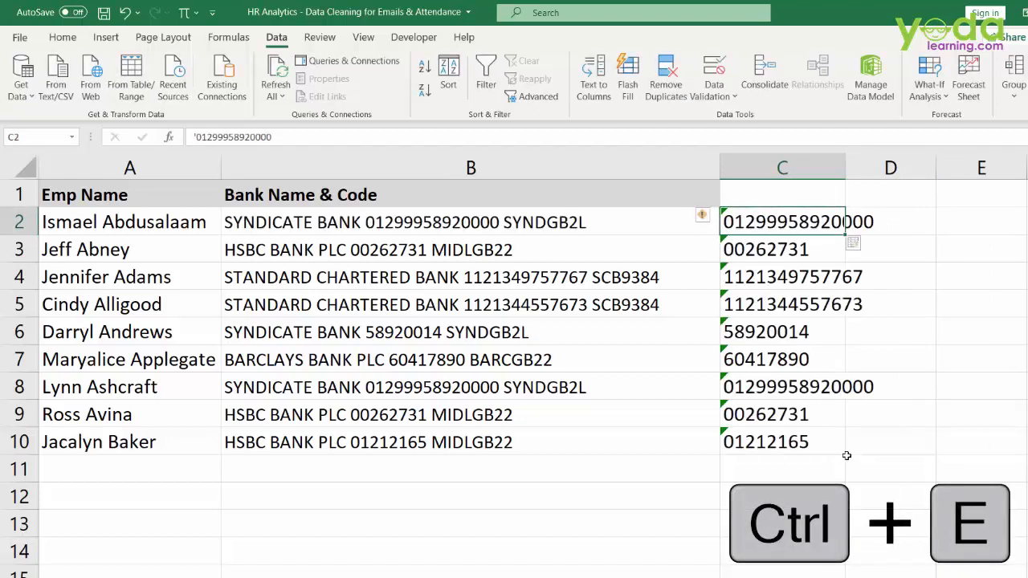